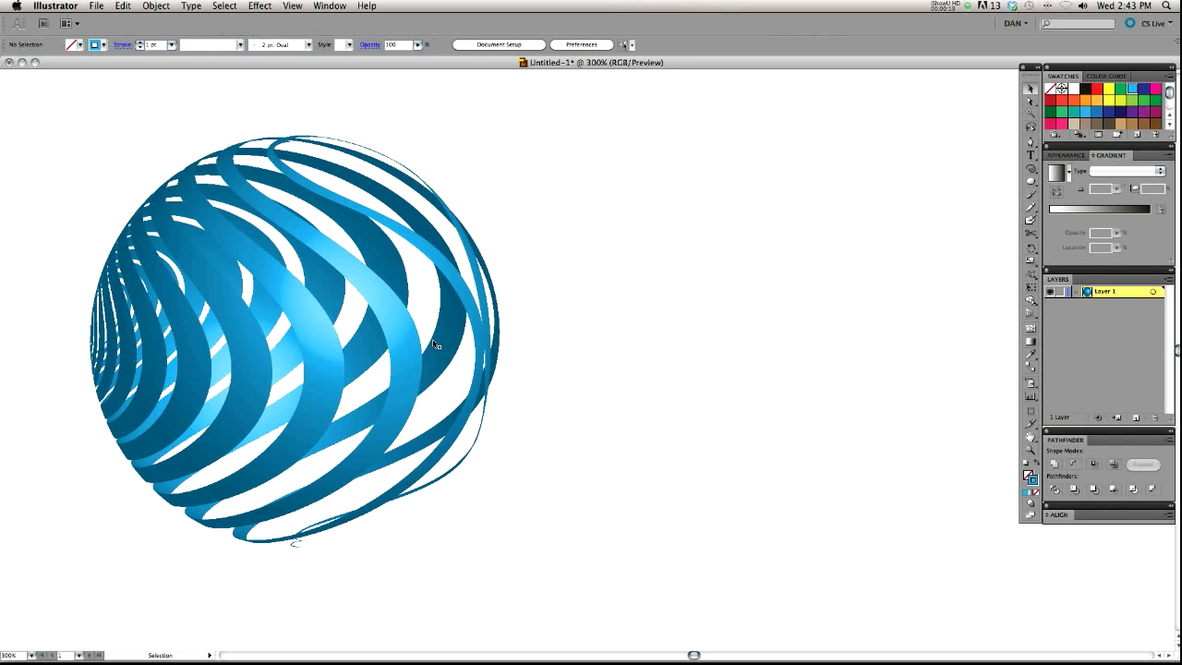
# Undo the last change and pan the view around the ribbon sphere.
pyautogui.hotkey('ctrl', 'z')
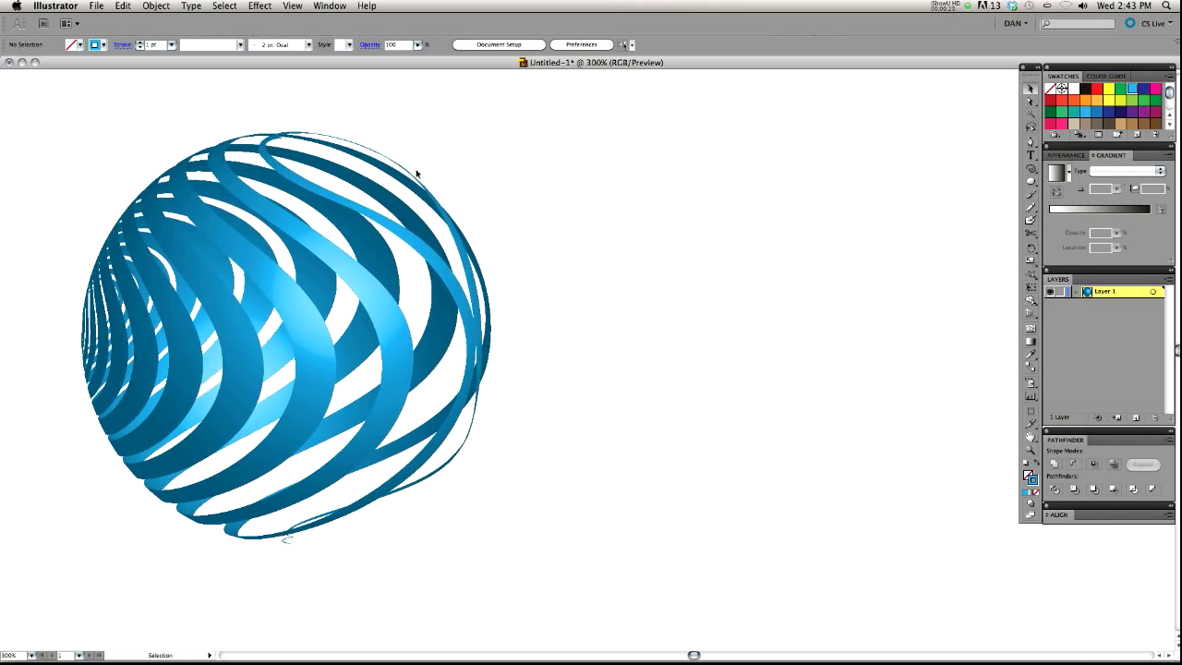
pyautogui.moveTo(325, 333)
pyautogui.mouseDown()
pyautogui.moveTo(319, 352)
pyautogui.moveTo(311, 337)
pyautogui.mouseUp()
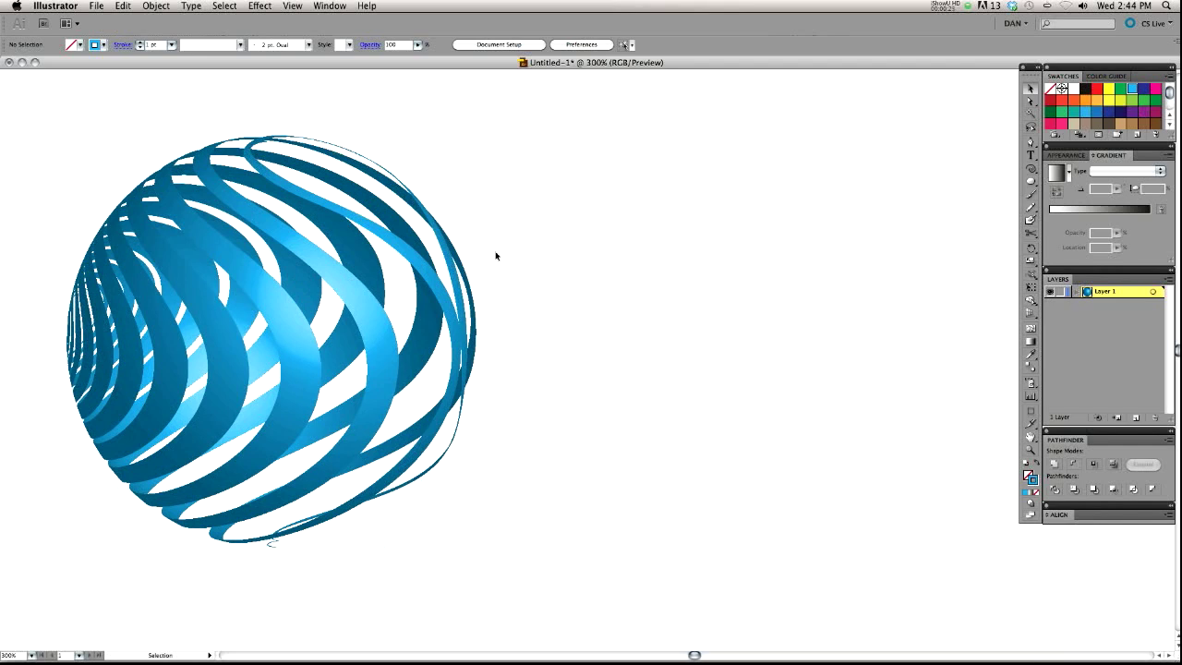
pyautogui.moveTo(496, 256); pyautogui.dragTo(459, 249)
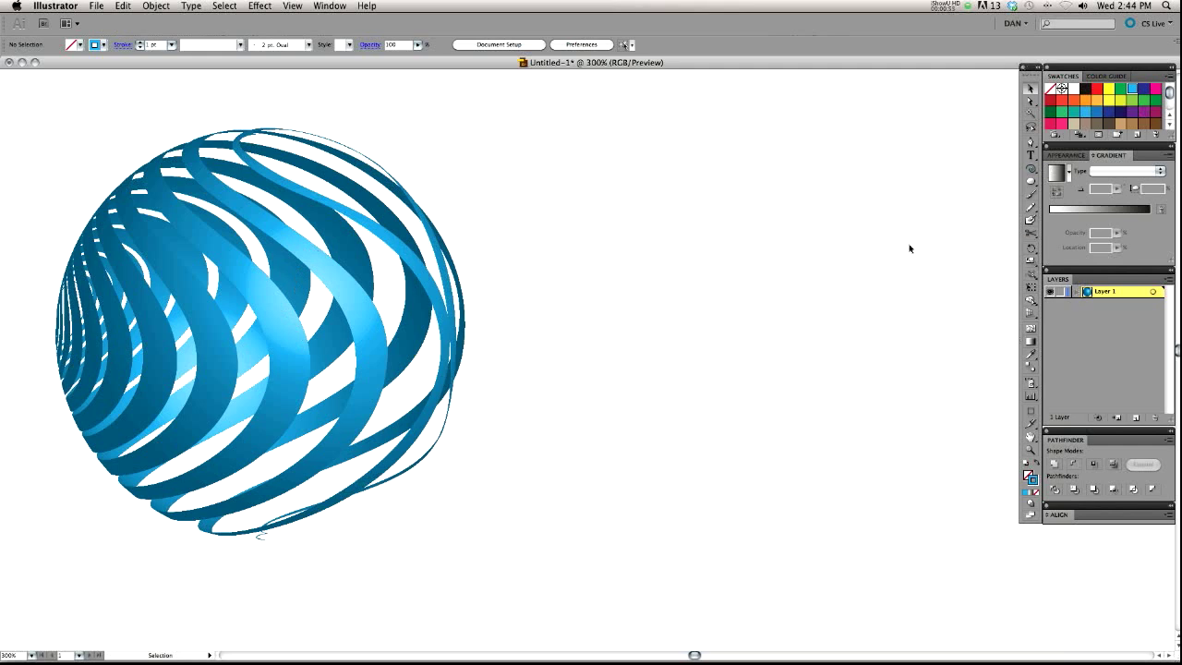
# Select the Spiral Tool from the Line Segment tool flyout.
pyautogui.click(329, 6)
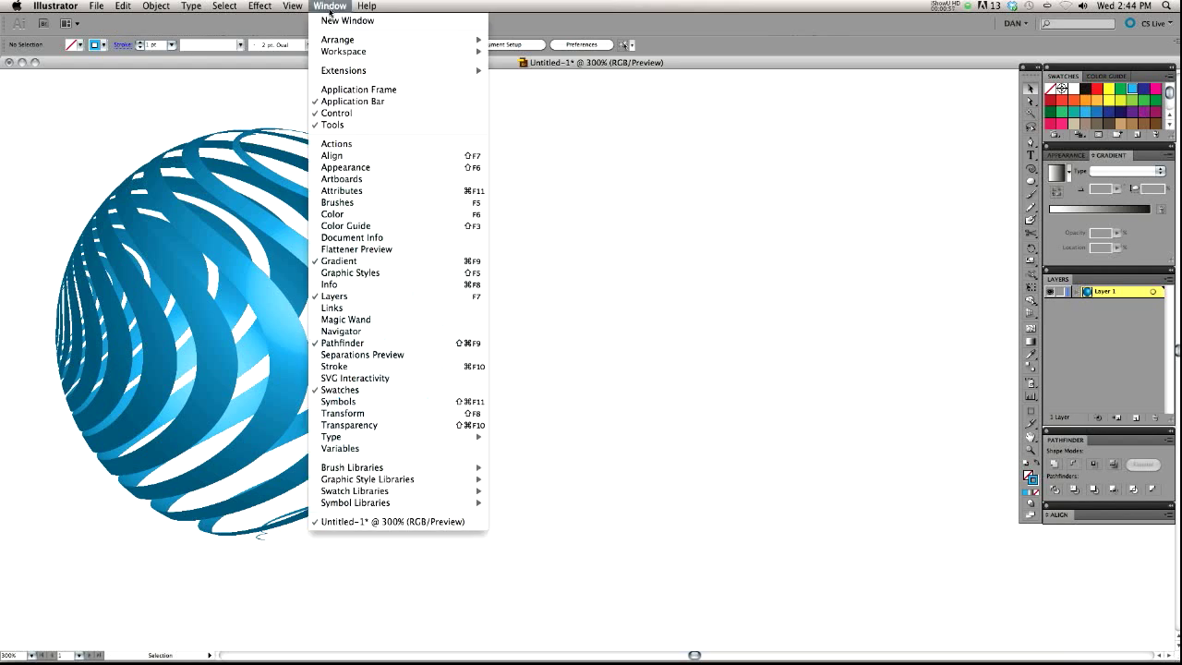
pyautogui.click(818, 349)
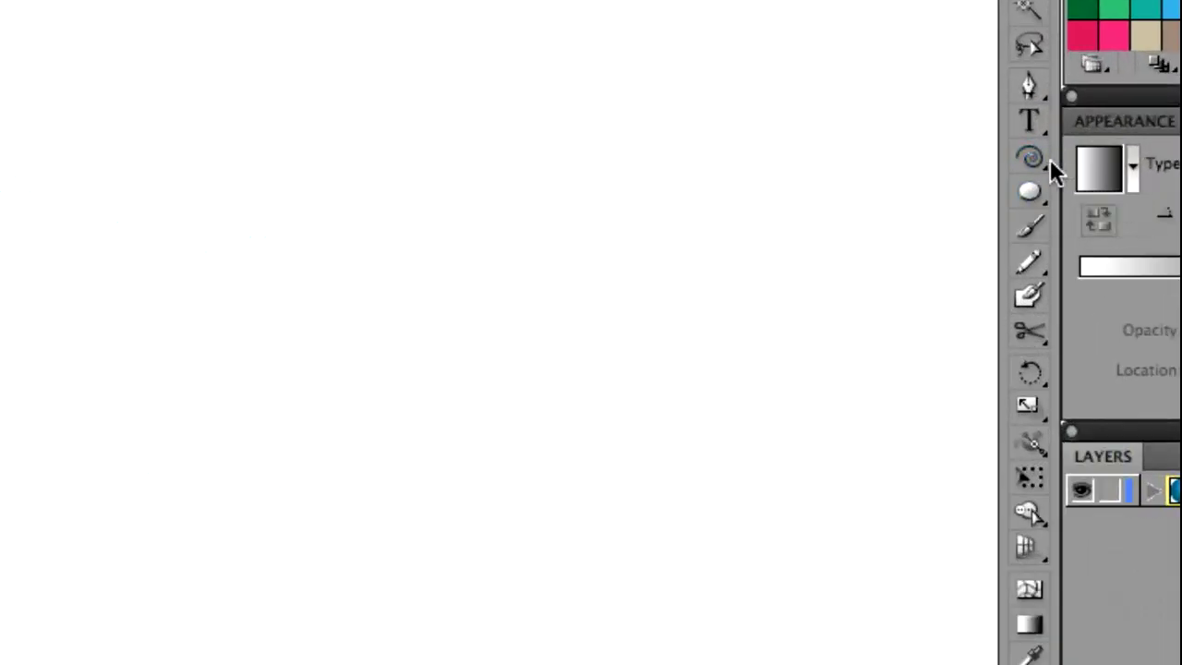
pyautogui.click(1034, 162)
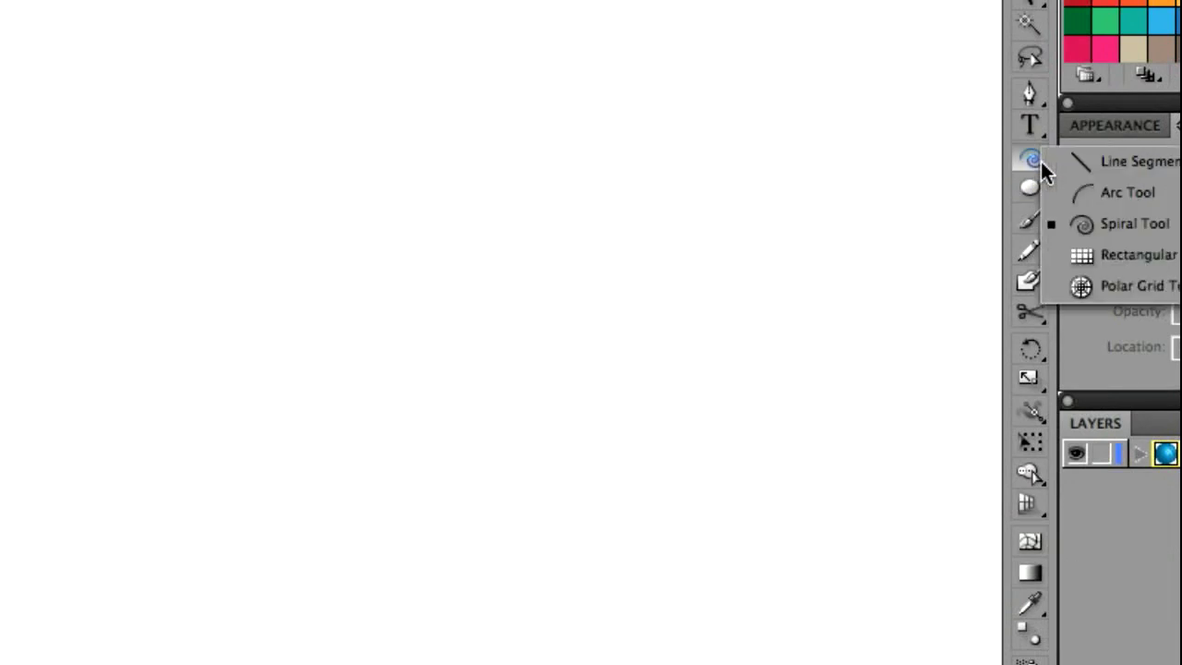
pyautogui.click(1053, 222)
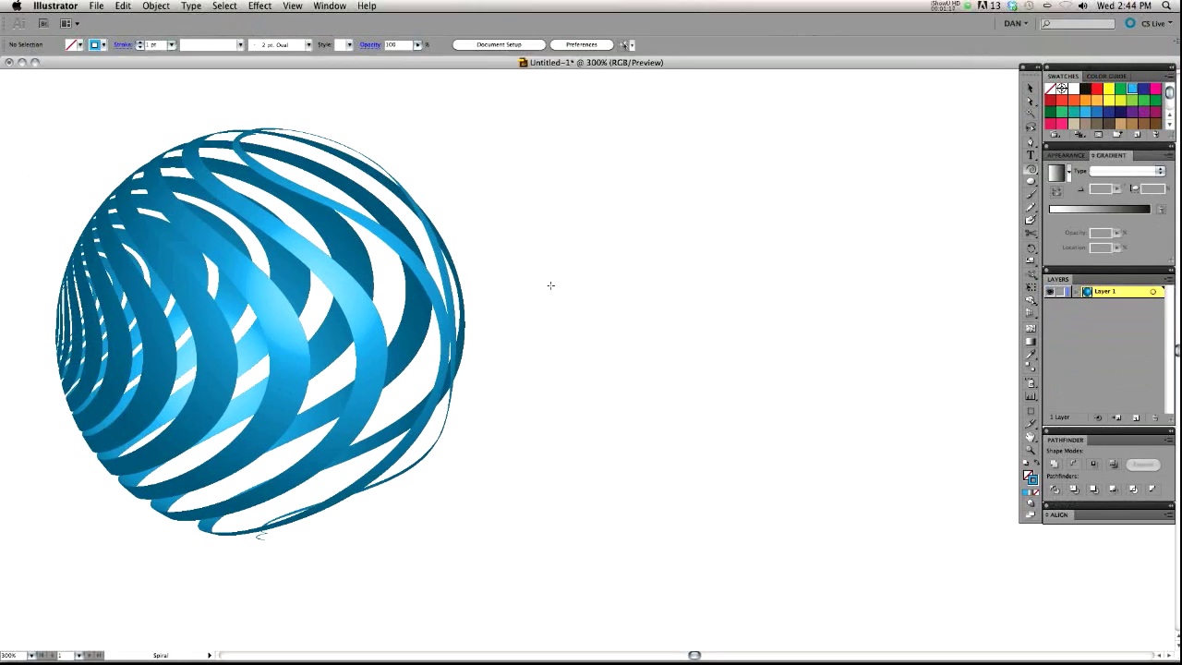
# Draw a many-turn spiral right of the sphere, adding turns with the Up arrow key.
pyautogui.moveTo(558, 236); pyautogui.dragTo(757, 445)
pyautogui.press('Down')
pyautogui.press('Down')
pyautogui.press('Down')
pyautogui.press('Down')
pyautogui.press('Down')
pyautogui.press('Down')
pyautogui.press('Down')
pyautogui.press('Down')
pyautogui.press('Down')
pyautogui.press('Down')
pyautogui.press('Down')
pyautogui.press('Down')
pyautogui.press('Down')
pyautogui.press('Down')
pyautogui.press('Down')
pyautogui.press('Down')
pyautogui.press('Down')
pyautogui.press('Down')
pyautogui.press('Down')
pyautogui.press('Down')
pyautogui.moveTo(758, 446); pyautogui.dragTo(791, 447)
pyautogui.moveTo(791, 447); pyautogui.dragTo(654, 403)
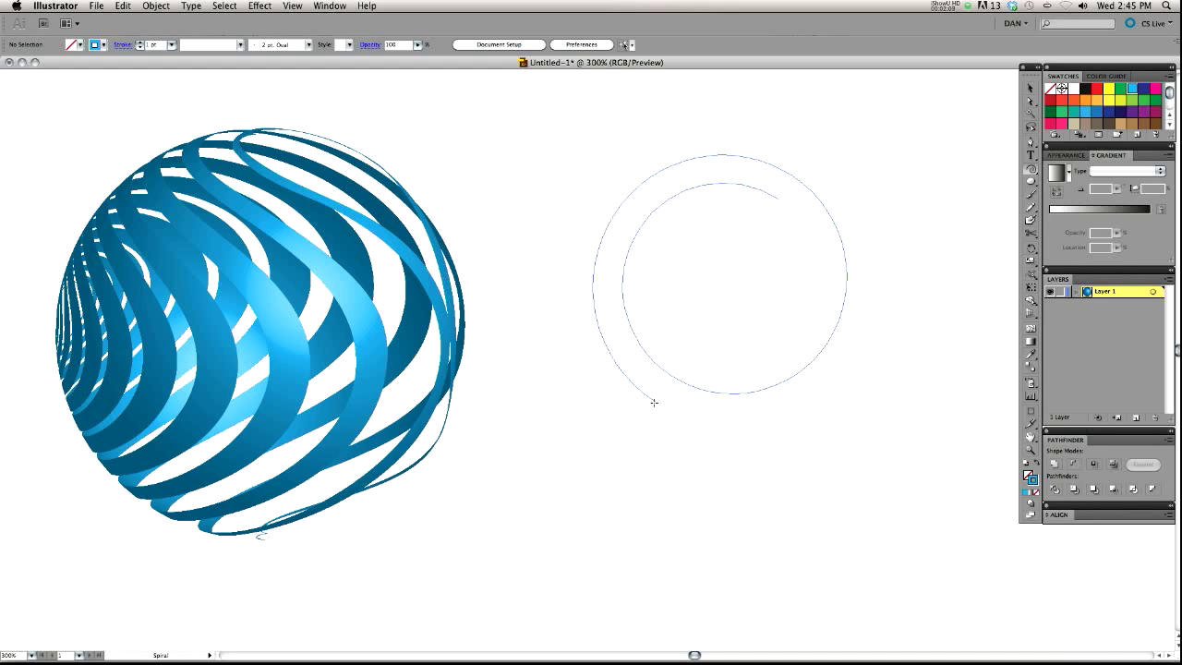
pyautogui.press('Up')
pyautogui.press('Up')
pyautogui.press('Up')
pyautogui.moveTo(654, 402); pyautogui.dragTo(657, 402)
pyautogui.press('Up')
pyautogui.press('Up')
pyautogui.press('Up')
pyautogui.press('Up')
pyautogui.press('Up')
pyautogui.press('Up')
pyautogui.press('Up')
pyautogui.press('Up')
pyautogui.press('Up')
pyautogui.press('Up')
pyautogui.press('Up')
pyautogui.press('Up')
pyautogui.press('Up')
pyautogui.press('Up')
pyautogui.press('Up')
pyautogui.press('Up')
pyautogui.press('Up')
pyautogui.press('Up')
pyautogui.press('Up')
pyautogui.press('Up')
pyautogui.press('Up')
pyautogui.press('Up')
pyautogui.press('Up')
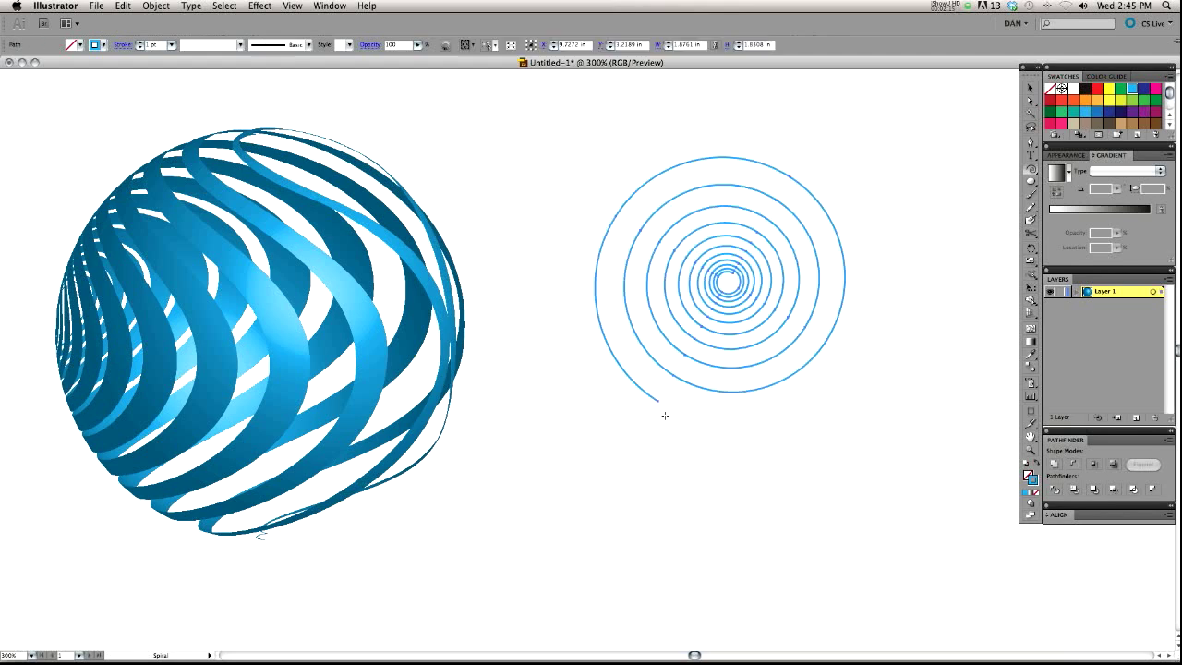
pyautogui.press('super')
pyautogui.press('super')
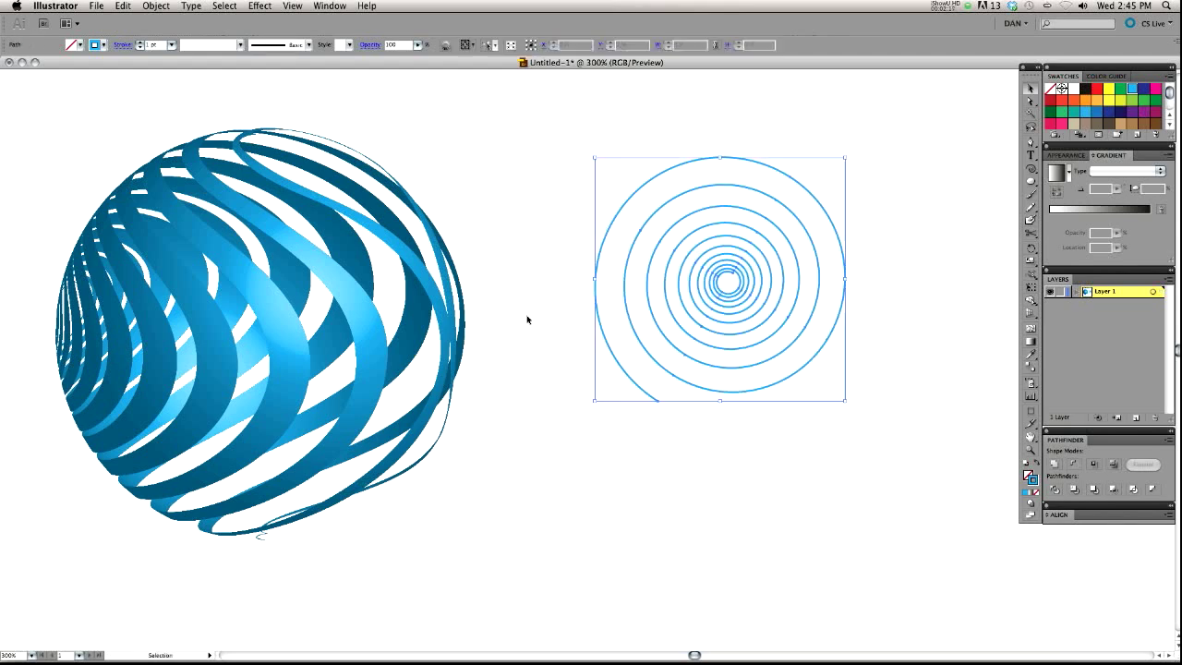
# Move the spiral down slightly and give it a red stroke.
pyautogui.moveTo(754, 395); pyautogui.dragTo(736, 447)
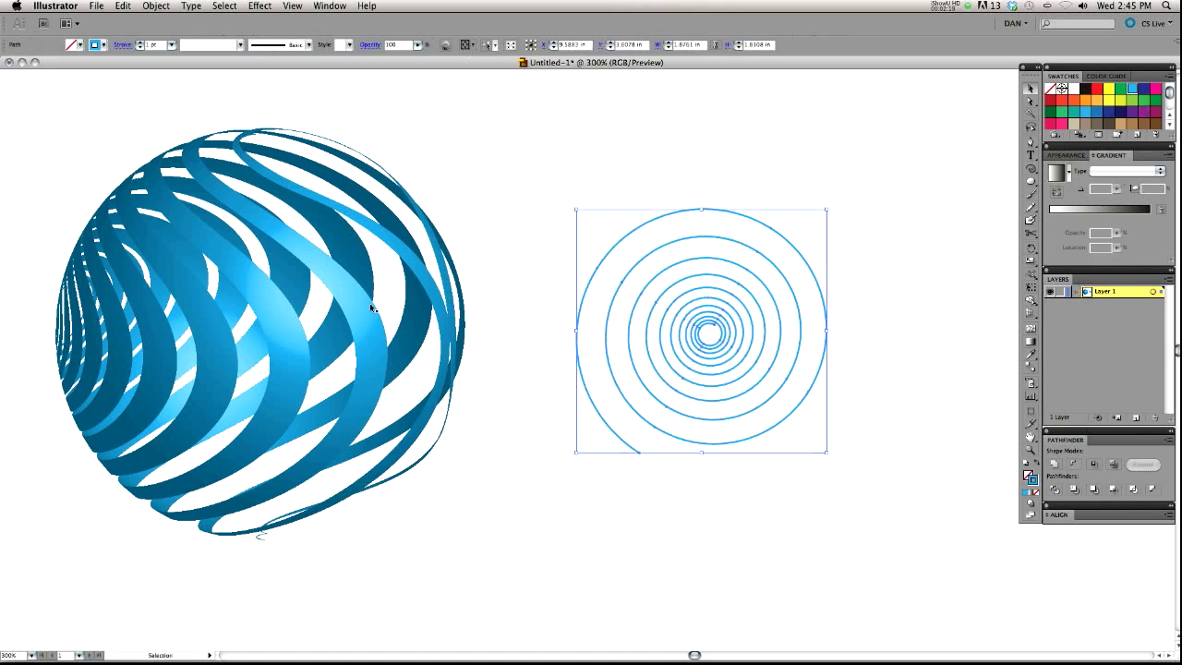
pyautogui.click(1098, 93)
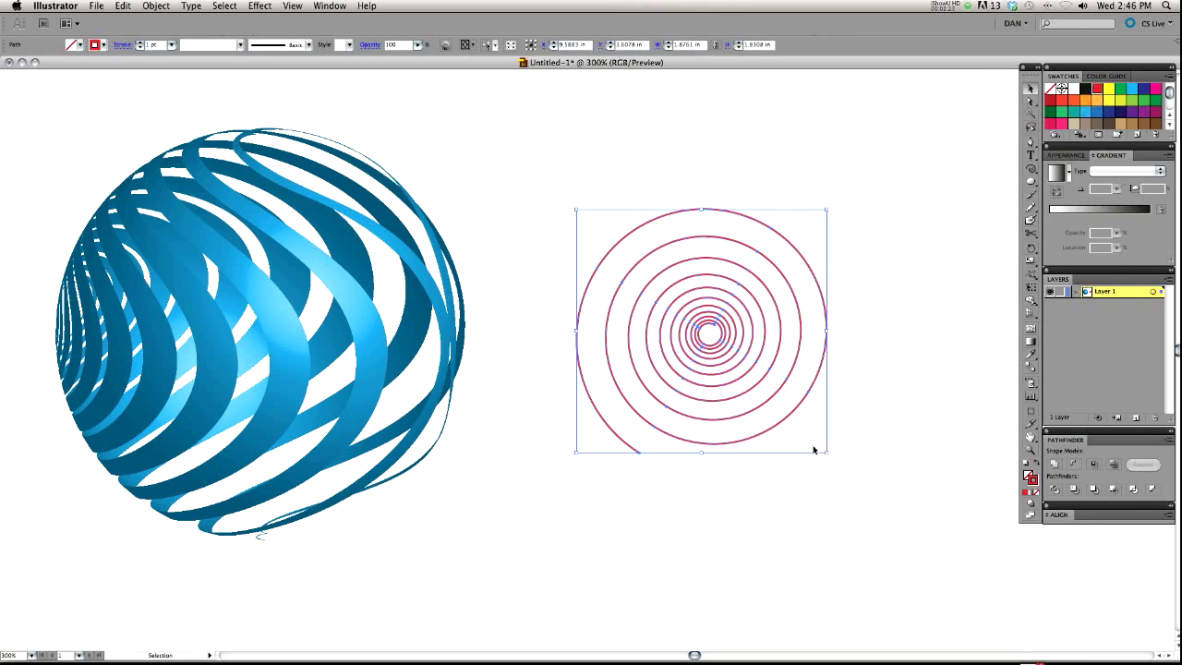
pyautogui.click(738, 499)
pyautogui.moveTo(739, 498); pyautogui.dragTo(562, 368)
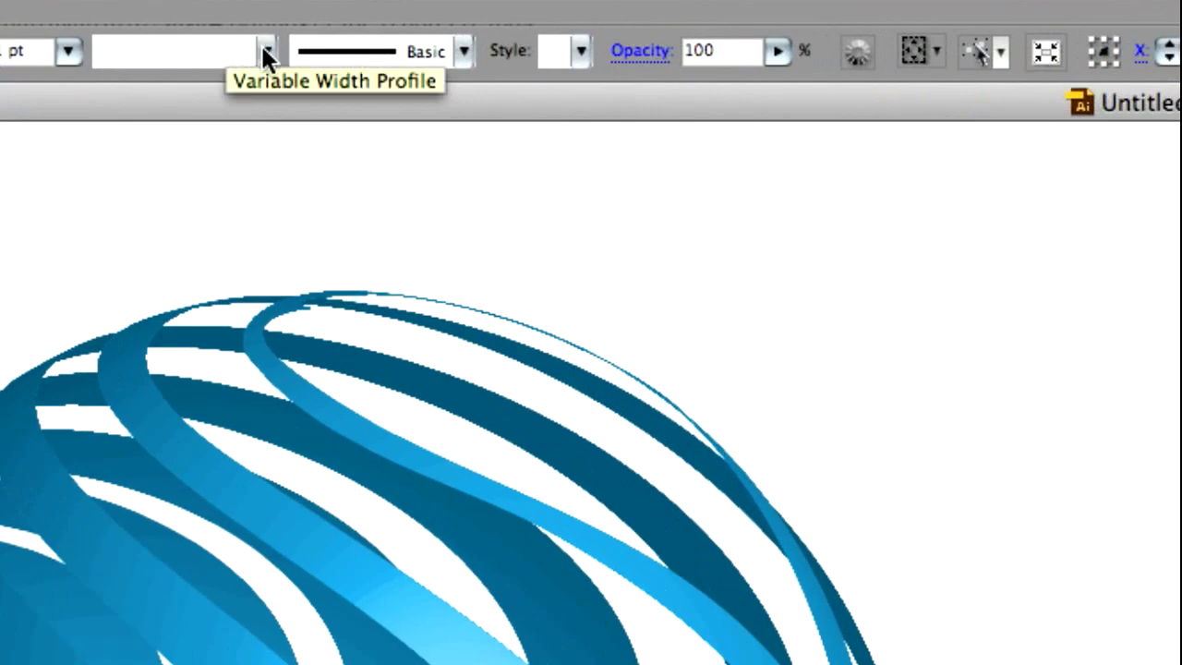
# Apply Width Profile 1 to the spiral's stroke and increase its stroke weight.
pyautogui.click(266, 52)
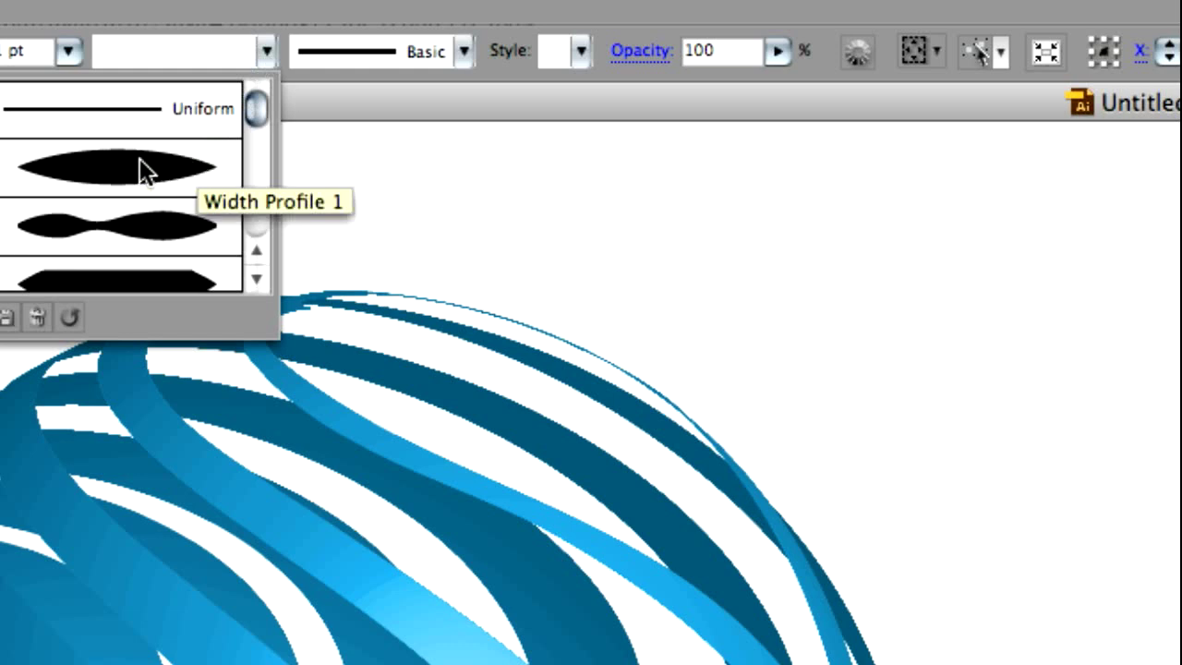
pyautogui.click(156, 177)
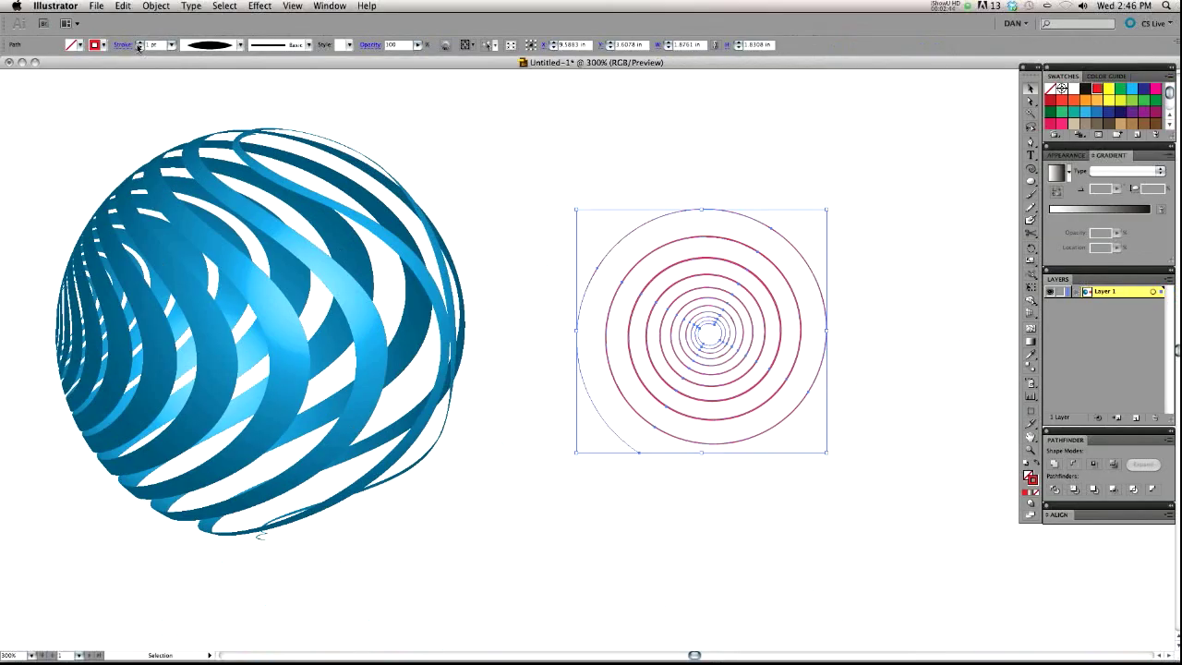
pyautogui.click(140, 42)
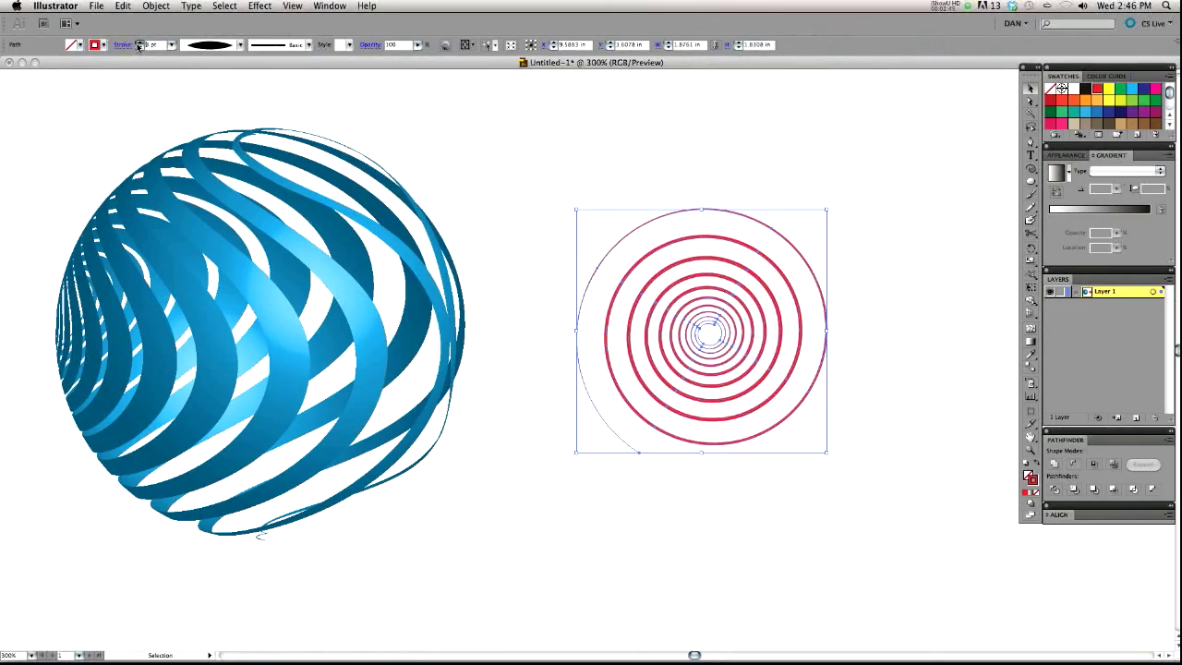
pyautogui.click(140, 42)
pyautogui.click(141, 42)
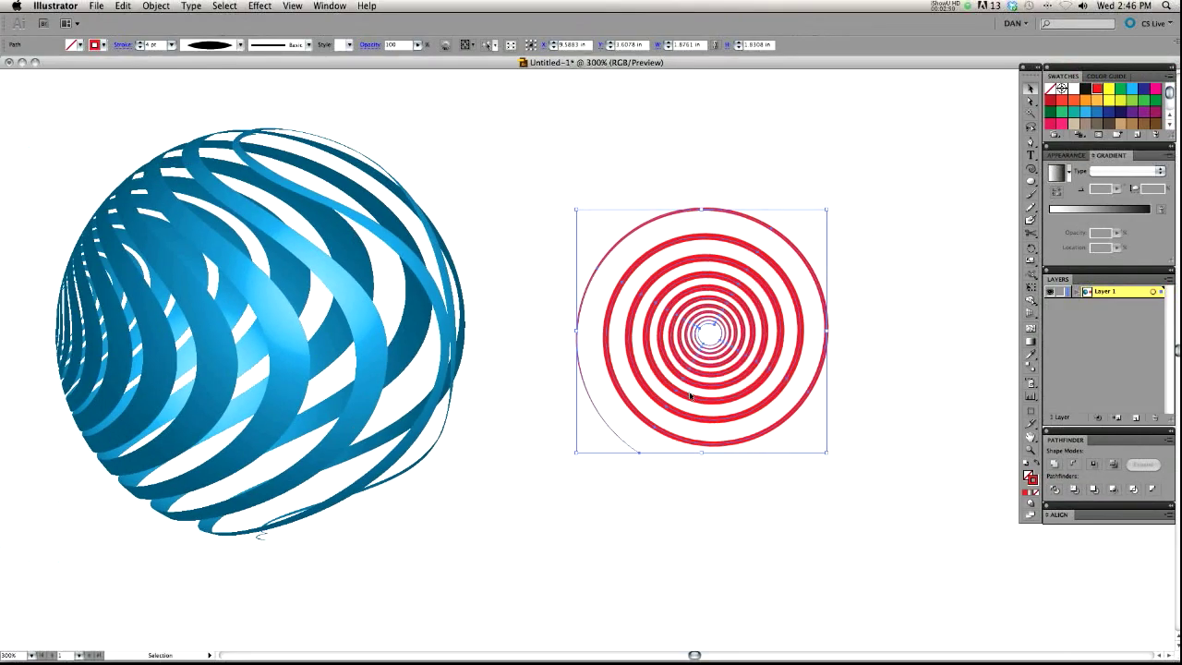
pyautogui.click(711, 475)
pyautogui.click(722, 303)
# Apply Object > Expand Appearance to the red spiral and check the filled result.
pyautogui.click(123, 5)
pyautogui.moveTo(153, 5)
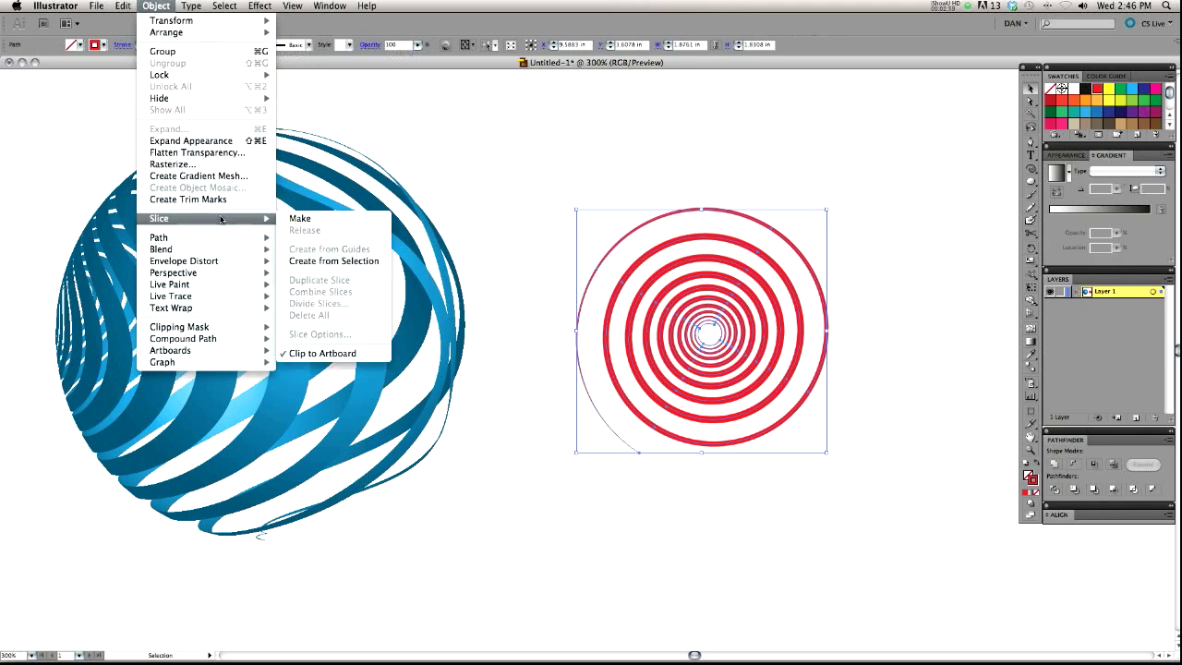
pyautogui.click(198, 143)
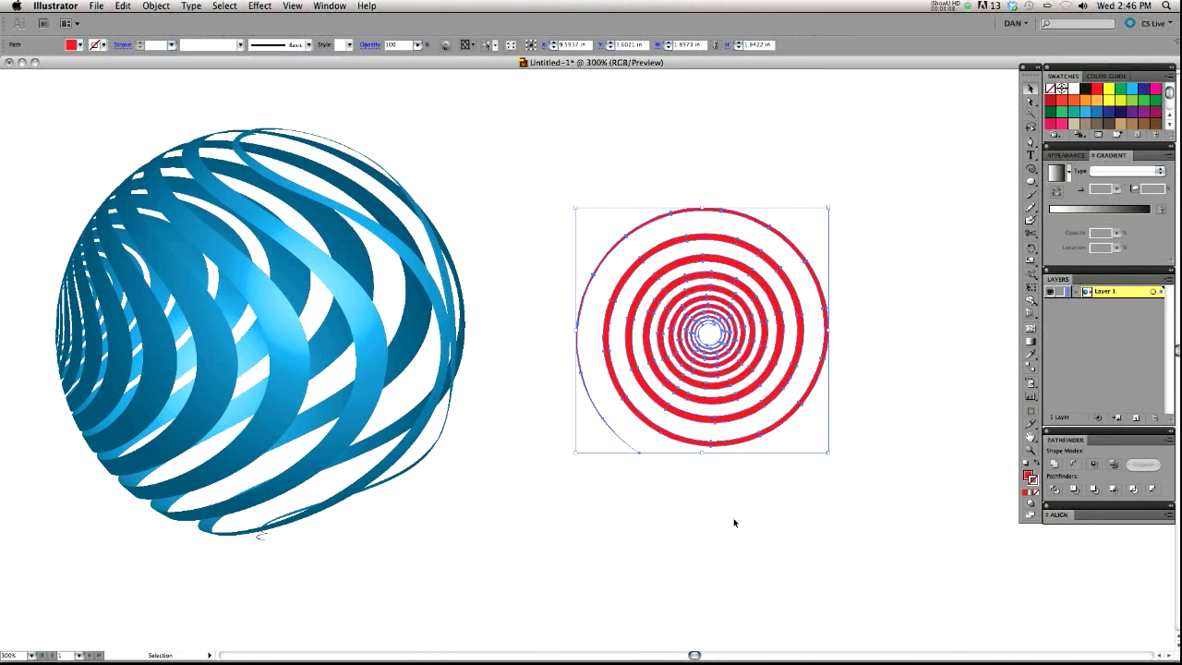
pyautogui.click(734, 523)
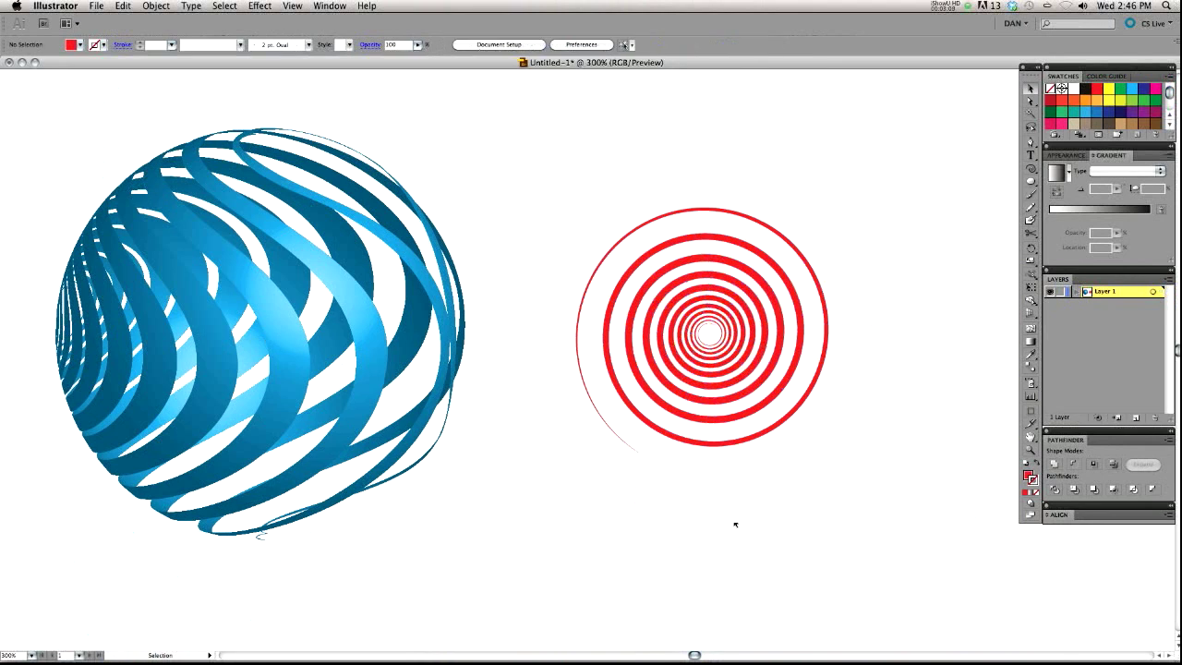
pyautogui.click(633, 374)
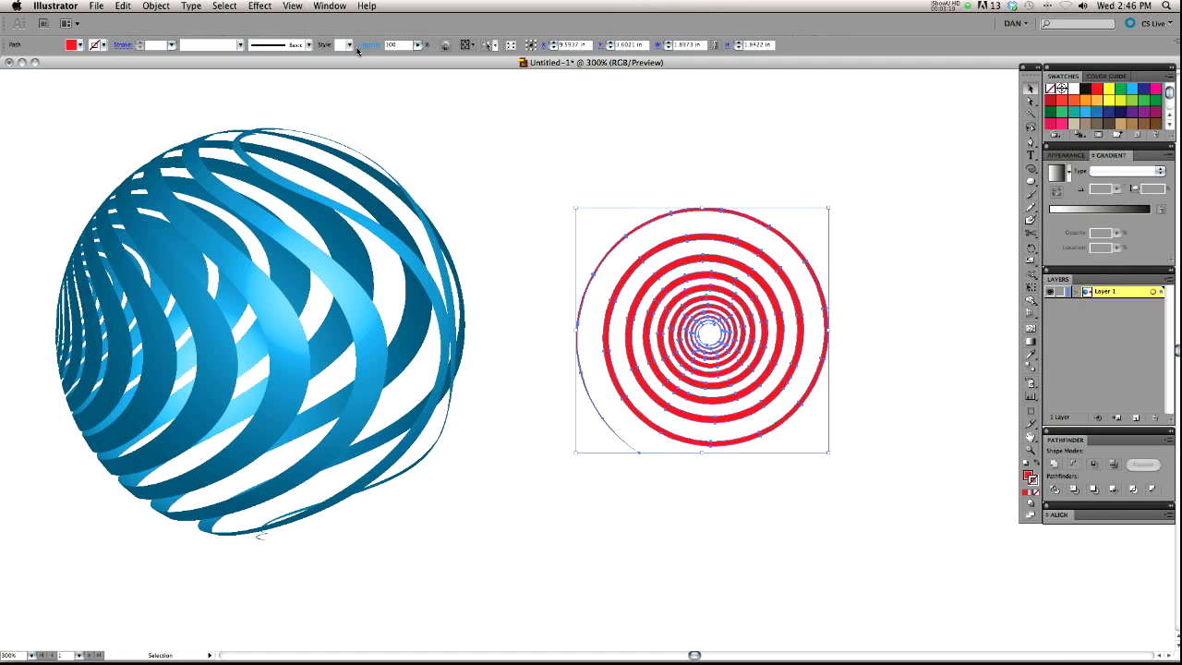
# Bring up the Symbols panel and place it beside the spiral.
pyautogui.click(324, 5)
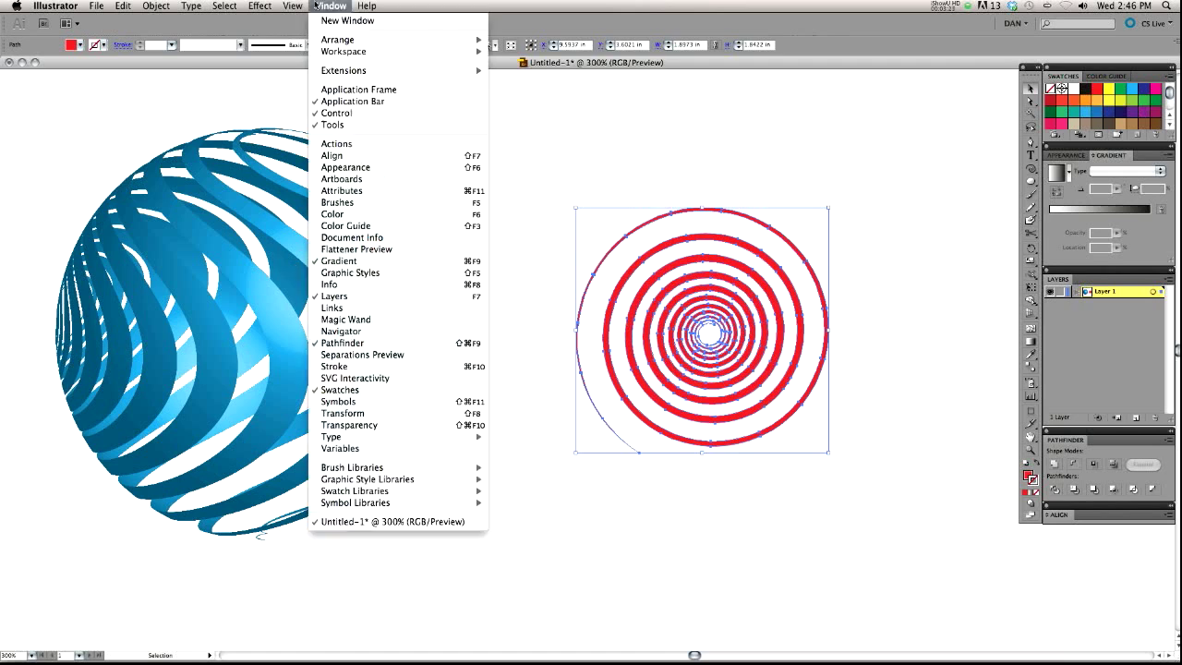
pyautogui.click(379, 402)
pyautogui.moveTo(825, 300); pyautogui.dragTo(898, 246)
pyautogui.click(821, 478)
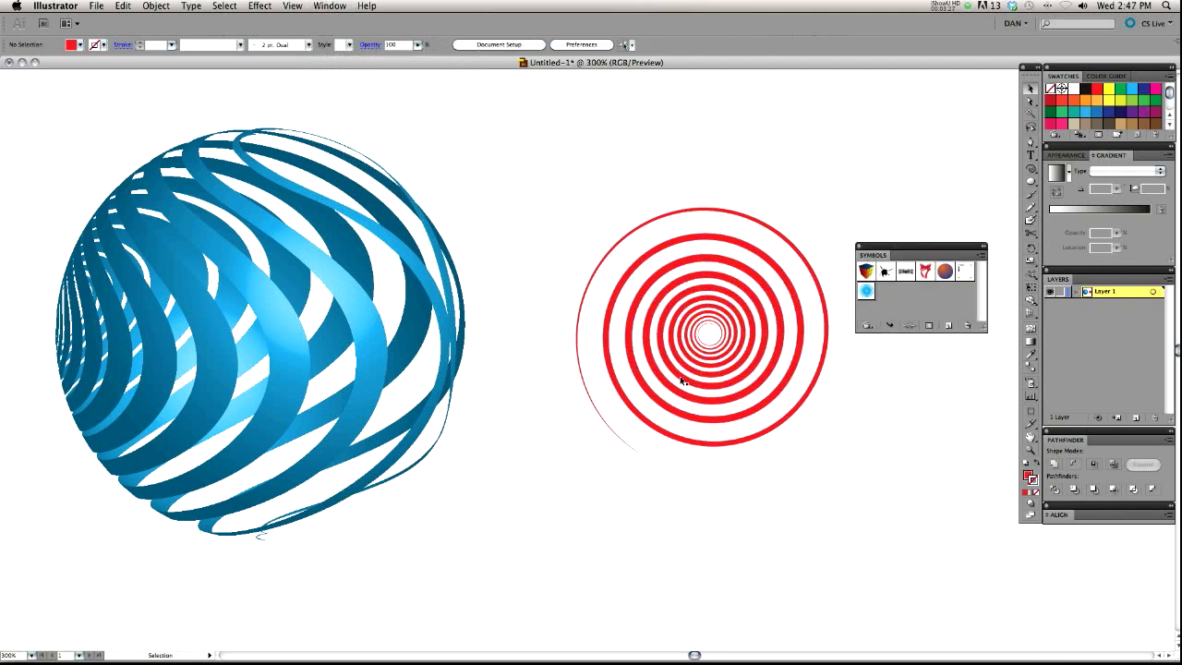
# Drag the spiral into Symbols as a Graphic symbol named 'Crazy Awesome cool Spiral dingy'.
pyautogui.moveTo(681, 380); pyautogui.dragTo(897, 295)
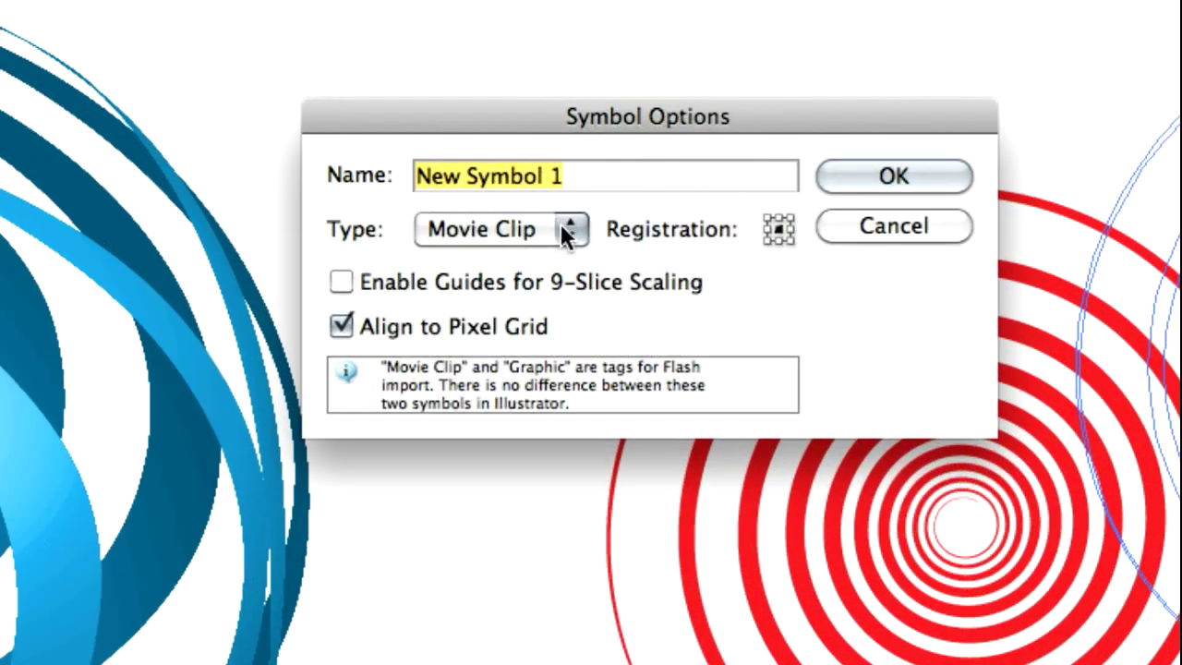
pyautogui.click(561, 222)
pyautogui.click(532, 246)
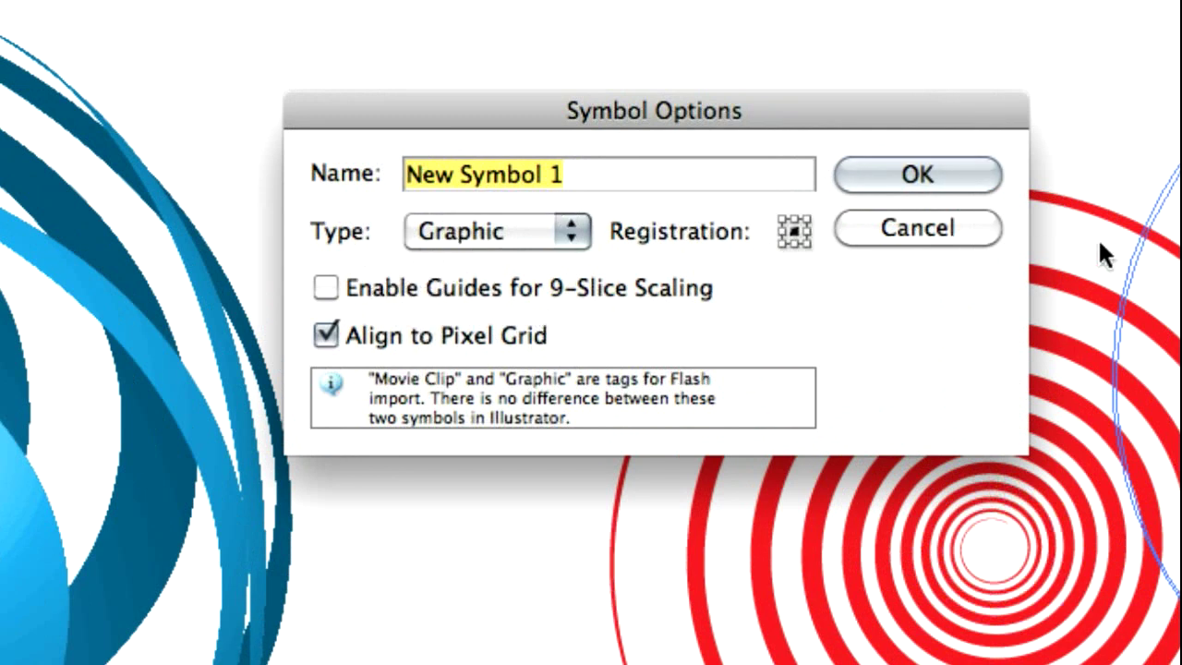
pyautogui.click(510, 233)
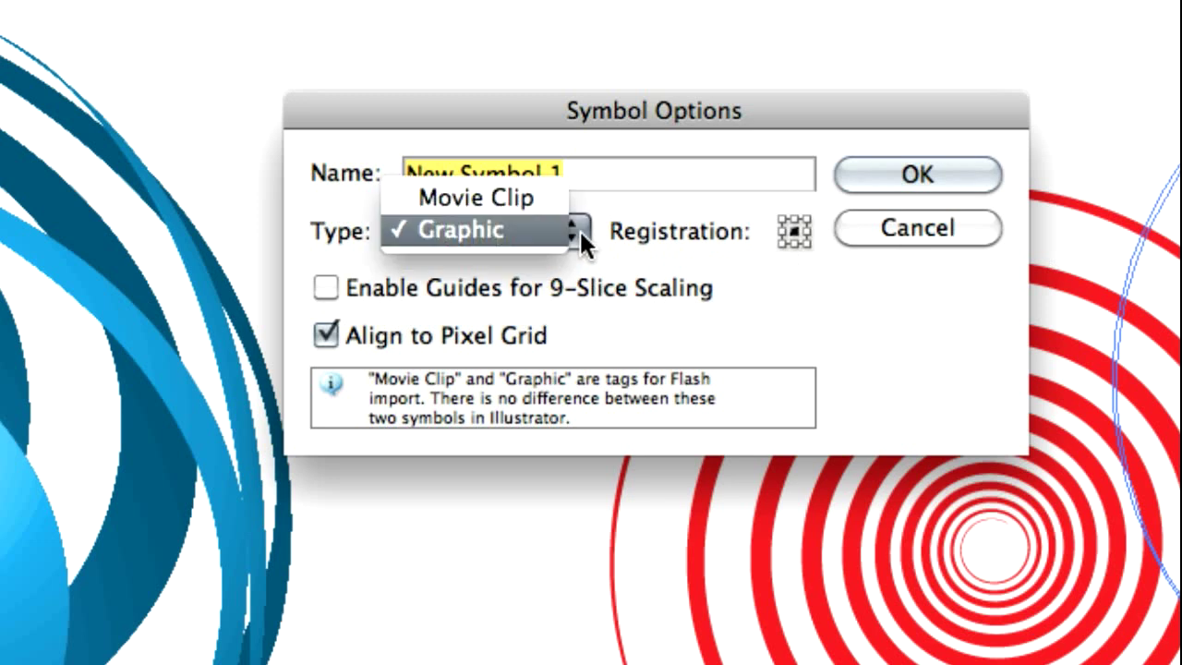
pyautogui.click(532, 229)
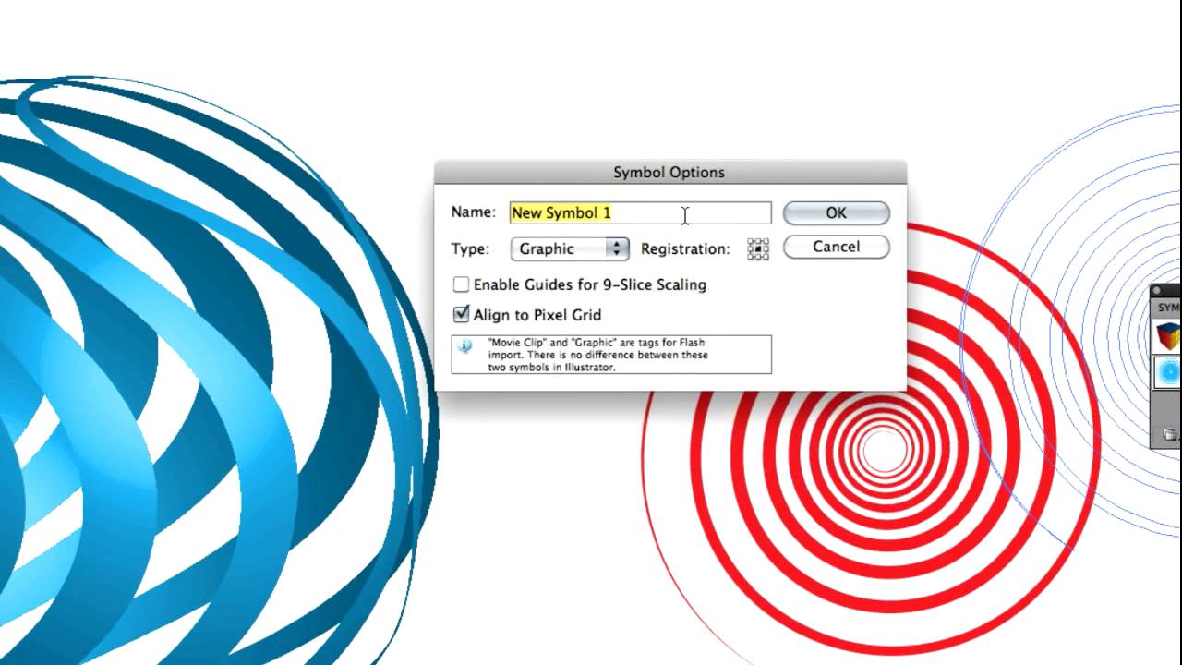
pyautogui.press('BackSpace')
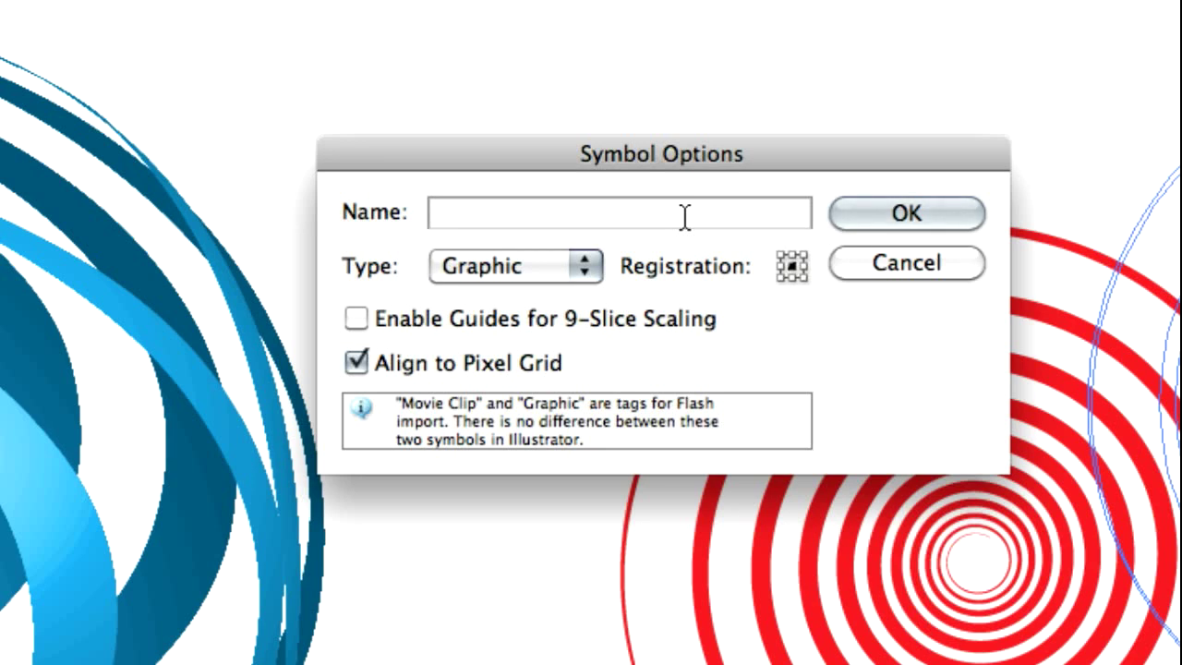
pyautogui.write('Crazy Aweso')
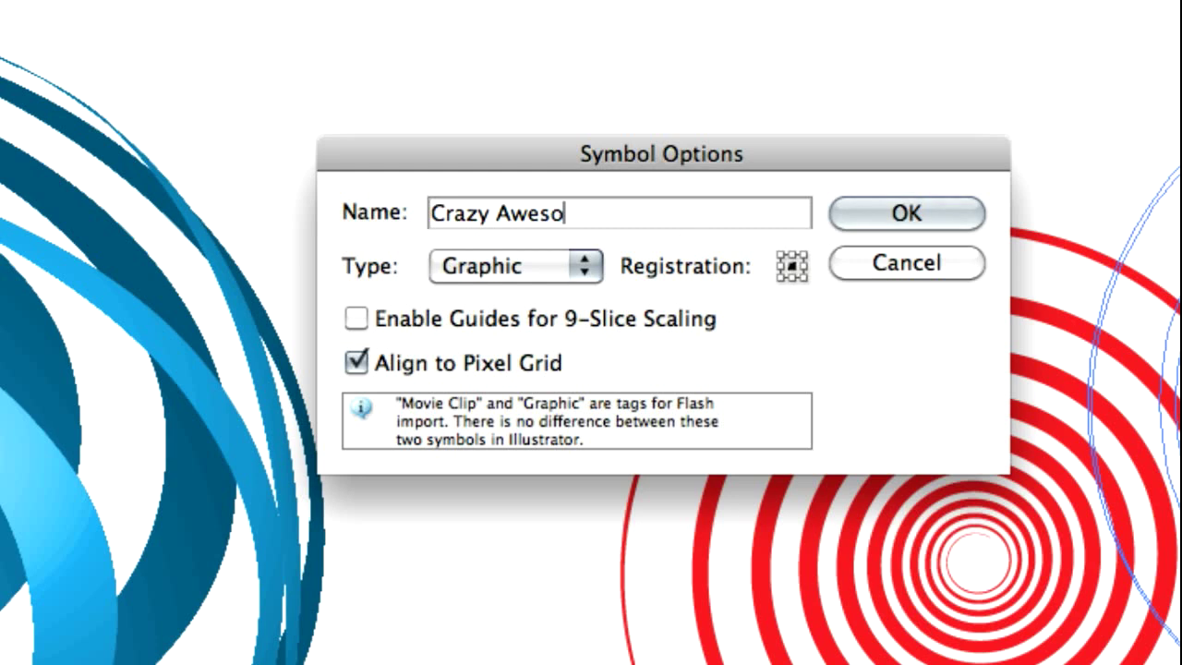
pyautogui.write('me cool Spir')
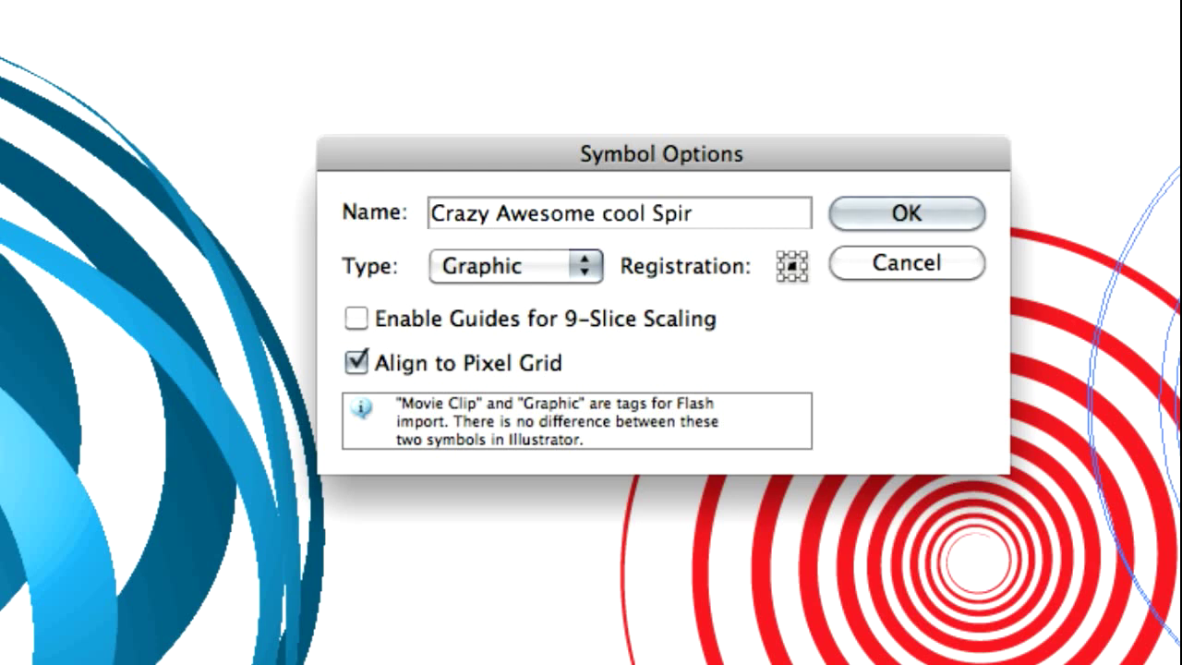
pyautogui.write('al dingy')
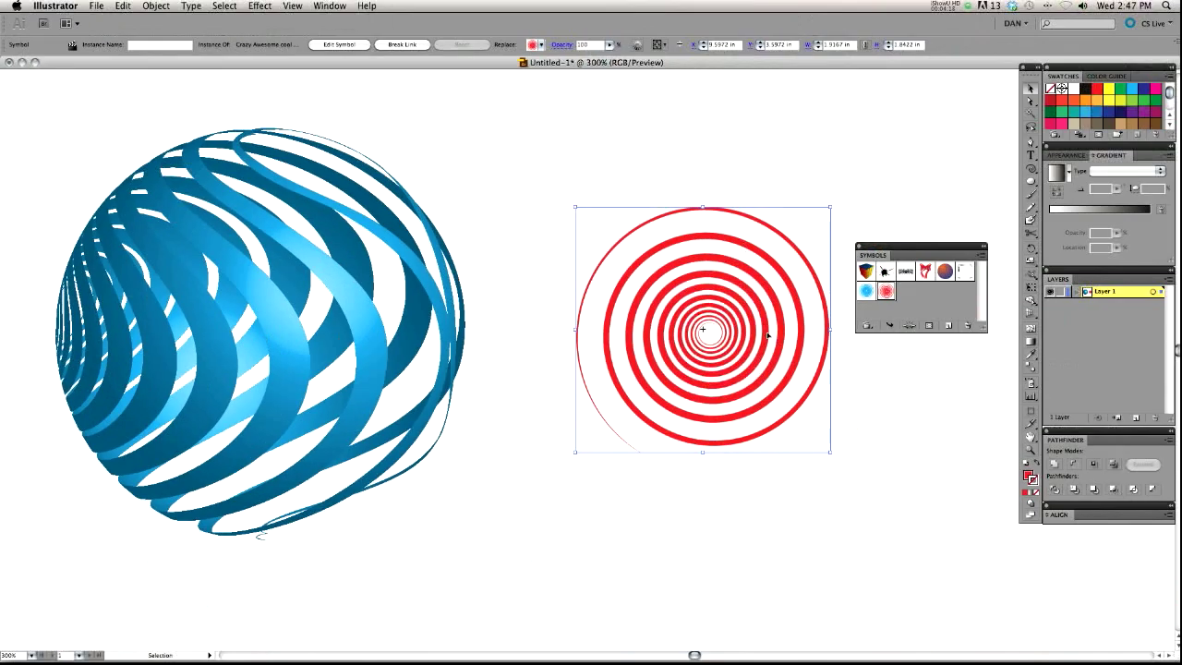
# Reposition the red spiral instance, restoring it after an accidental deletion.
pyautogui.moveTo(760, 342); pyautogui.dragTo(745, 333)
pyautogui.click(818, 360)
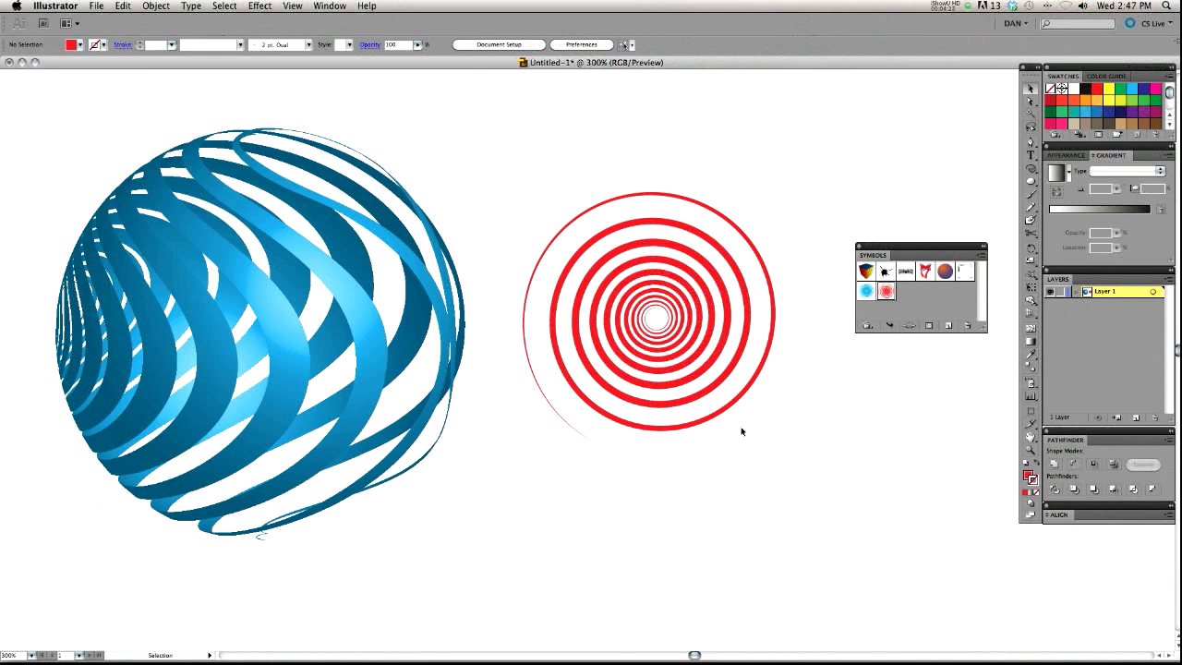
pyautogui.click(598, 233)
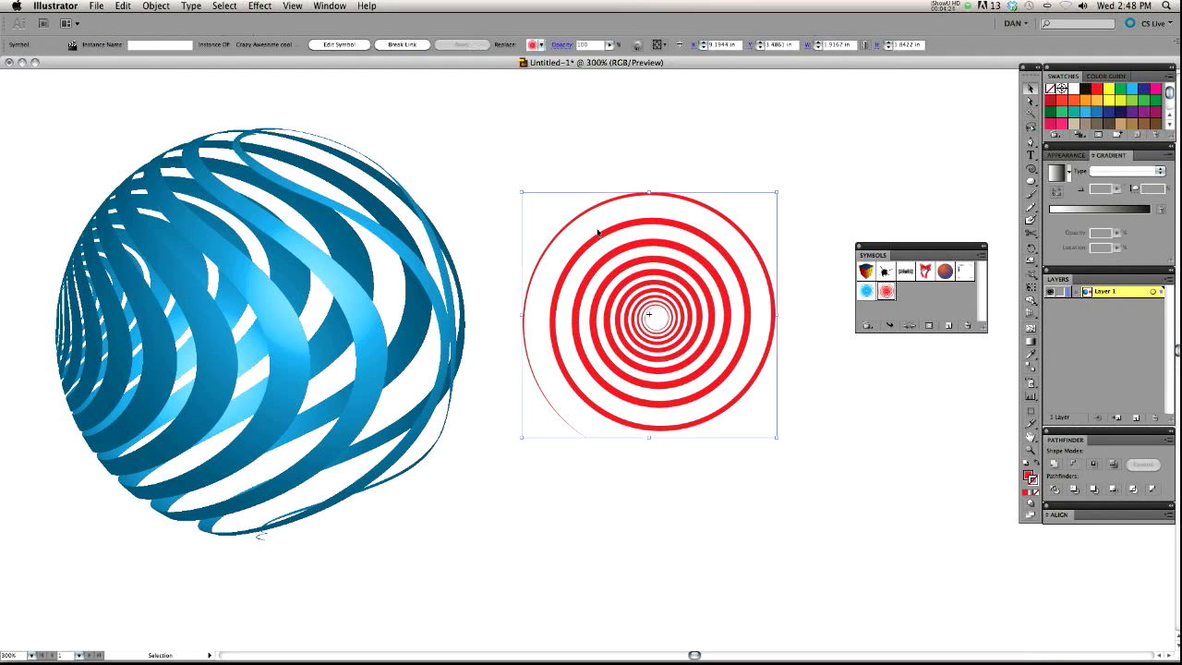
pyautogui.press('Delete')
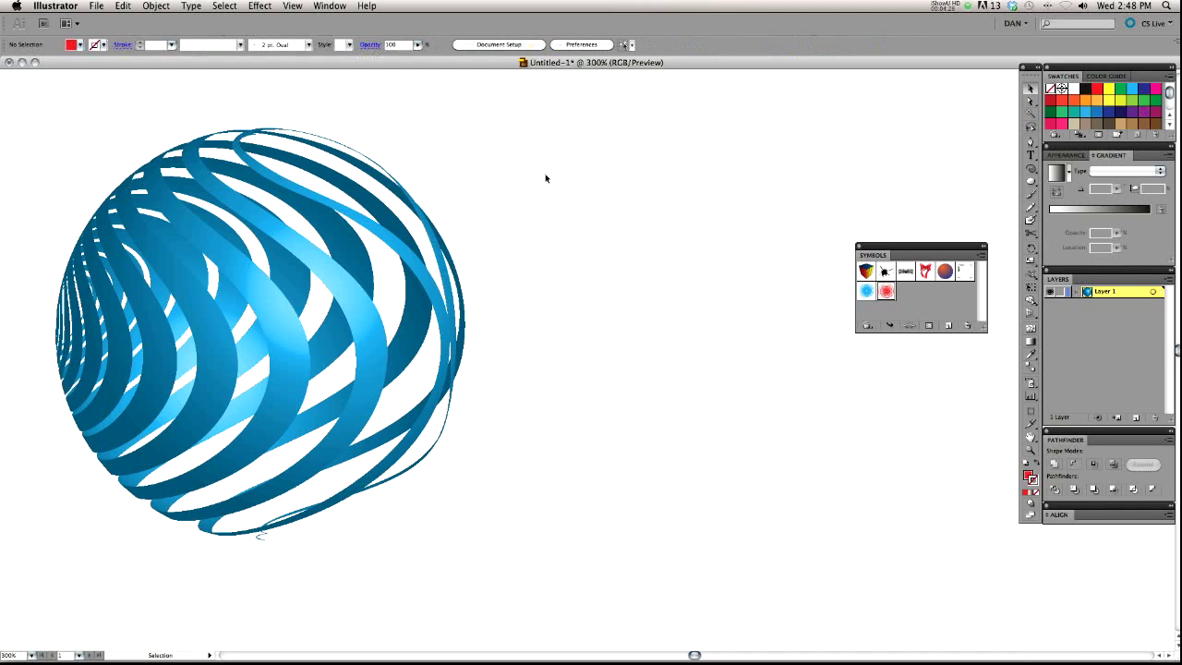
pyautogui.press('super+z')
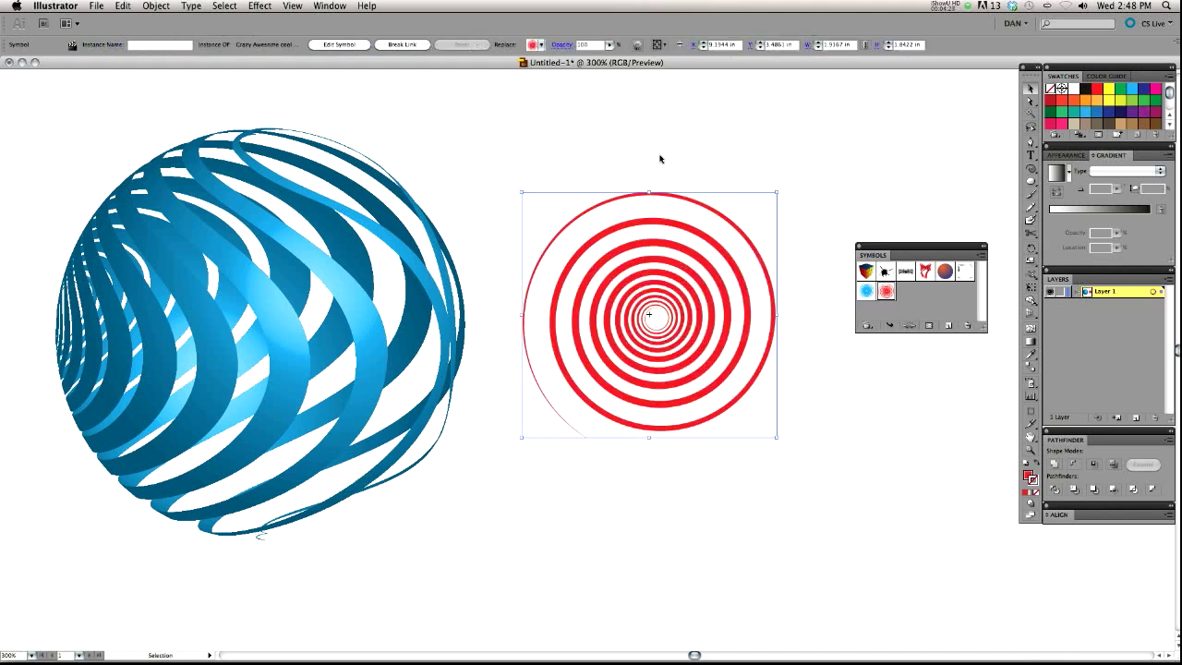
pyautogui.click(610, 260)
pyautogui.moveTo(681, 332); pyautogui.dragTo(713, 337)
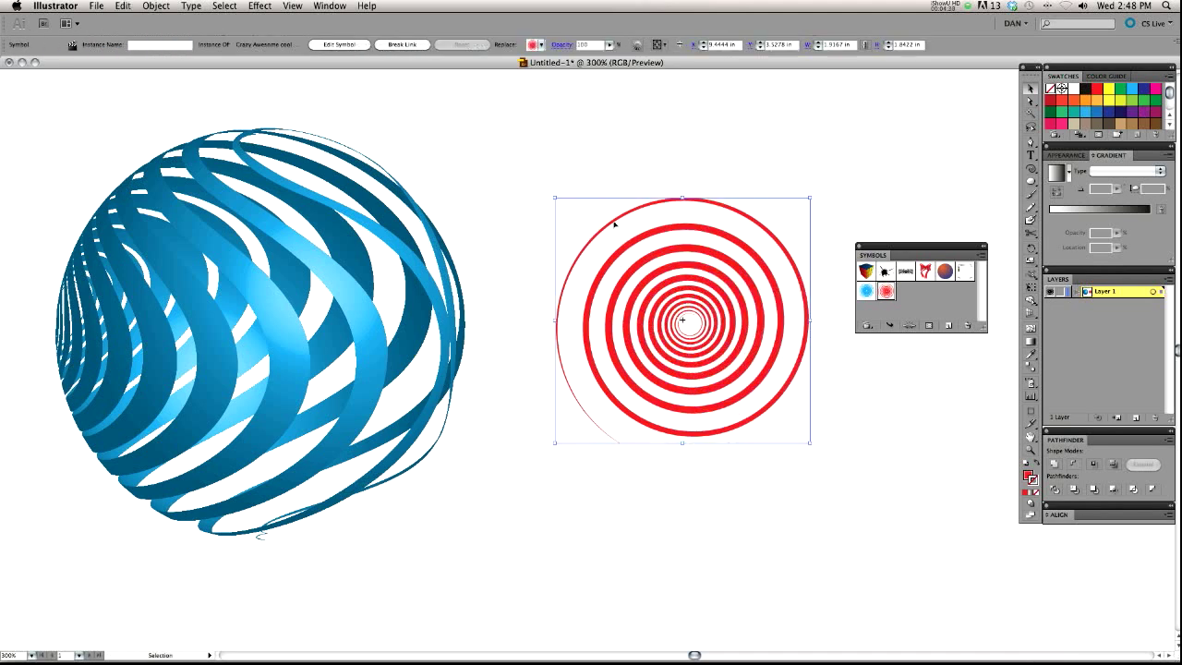
# Draw a spiral-sized circle, delete the spiral instance, and move the circle beside the sphere.
pyautogui.press('l')
pyautogui.moveTo(625, 225); pyautogui.dragTo(438, 638)
pyautogui.press('v')
pyautogui.click(596, 302)
pyautogui.press('Delete')
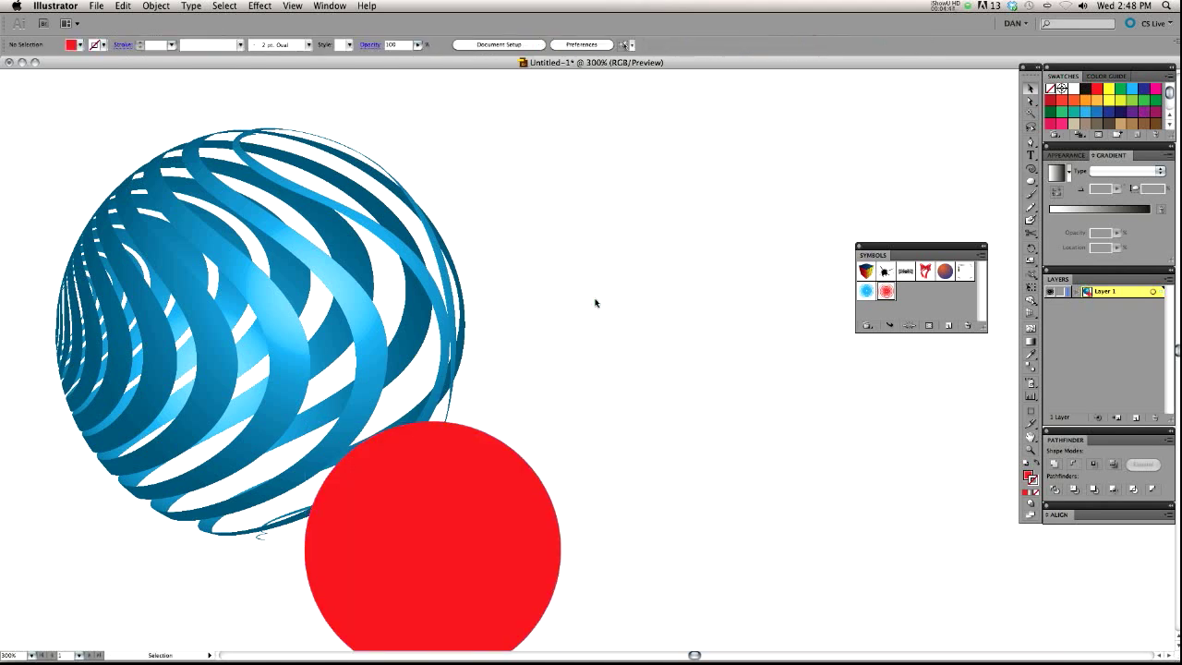
pyautogui.moveTo(461, 529); pyautogui.dragTo(684, 325)
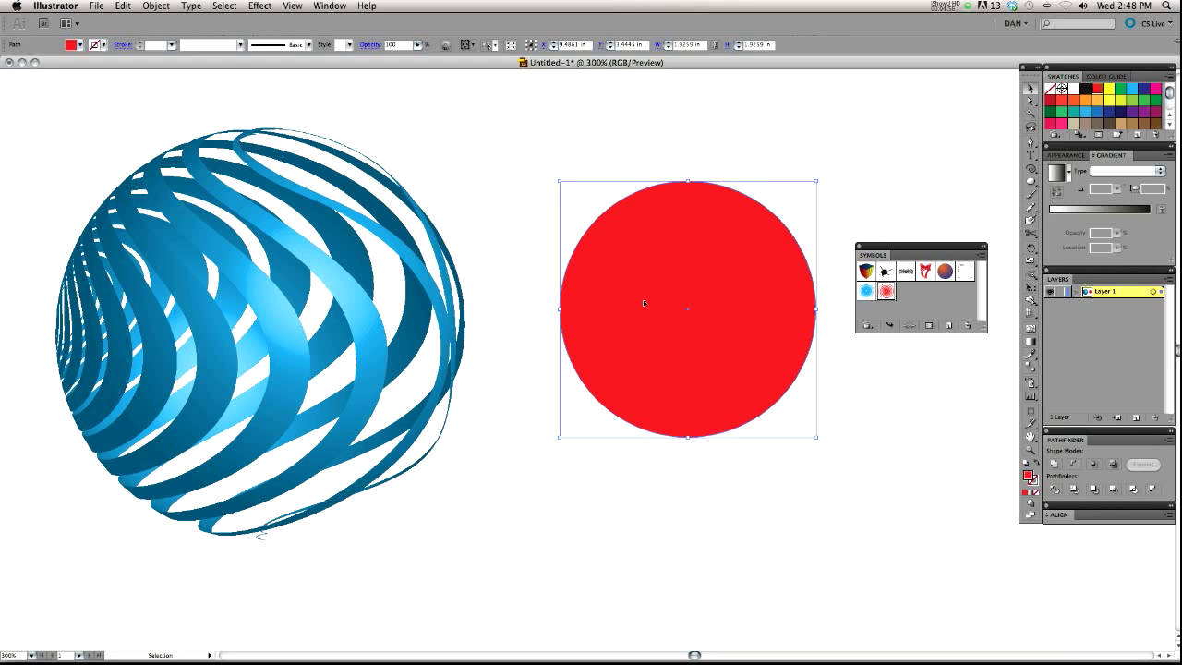
# Set the circle's fill to None and its stroke to red.
pyautogui.press('/')
pyautogui.click(1051, 108)
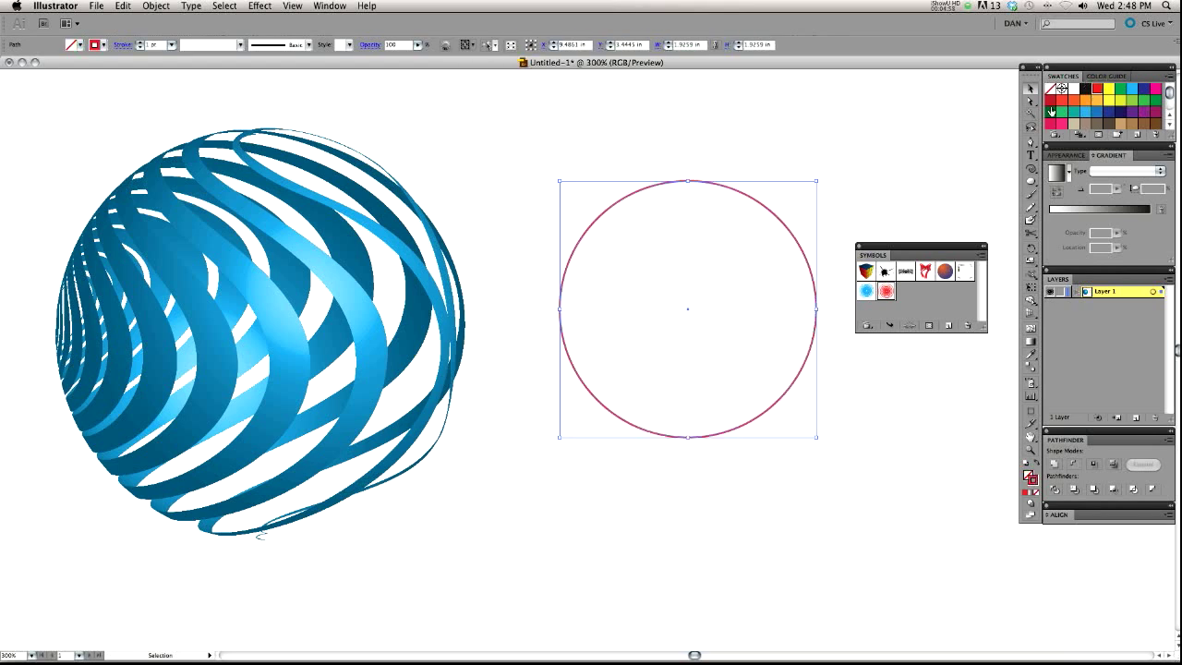
pyautogui.click(728, 467)
pyautogui.click(712, 434)
# Cut the circle with the Scissors tool at its top and bottom anchor points.
pyautogui.press('c')
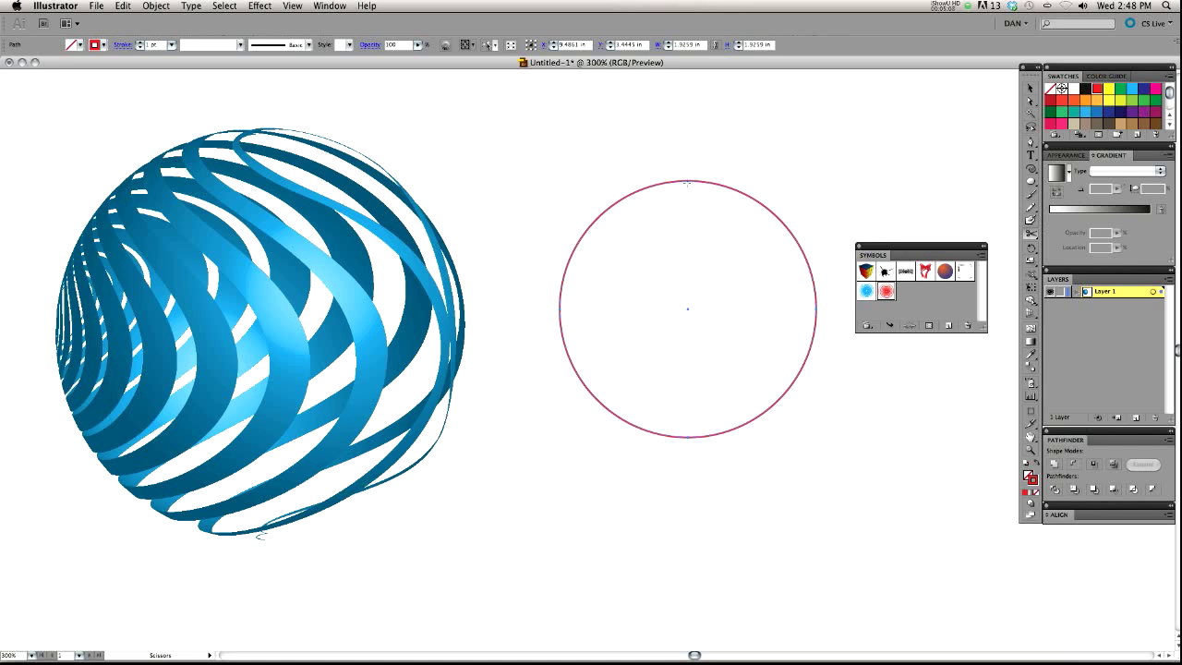
pyautogui.click(687, 181)
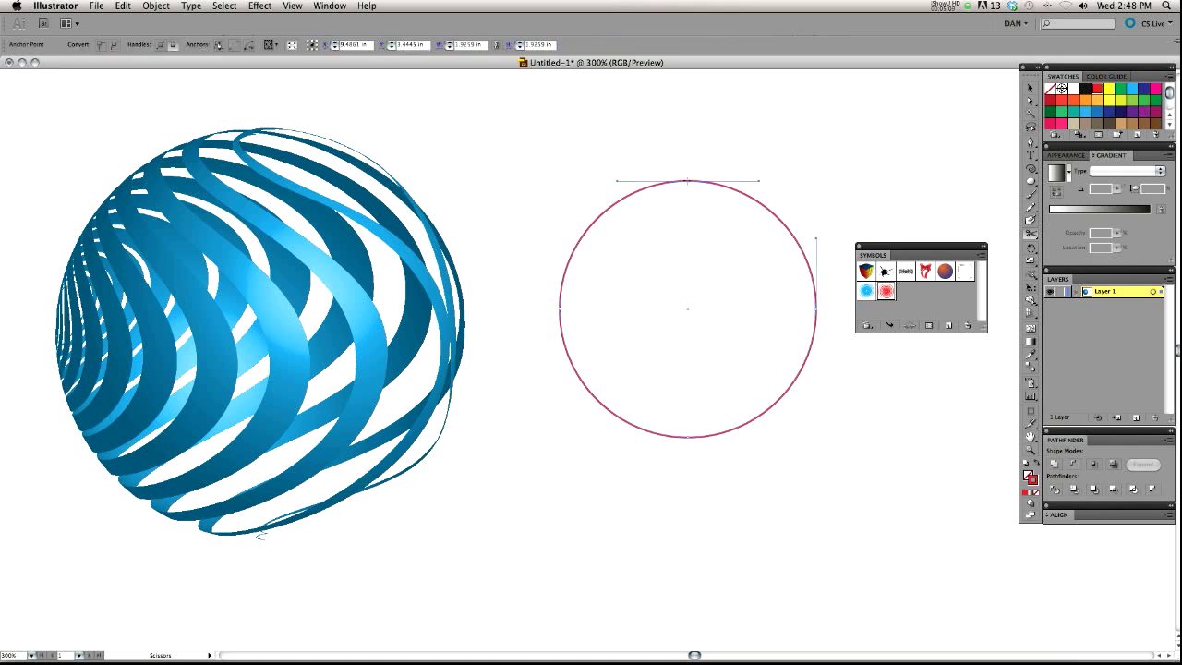
pyautogui.click(687, 438)
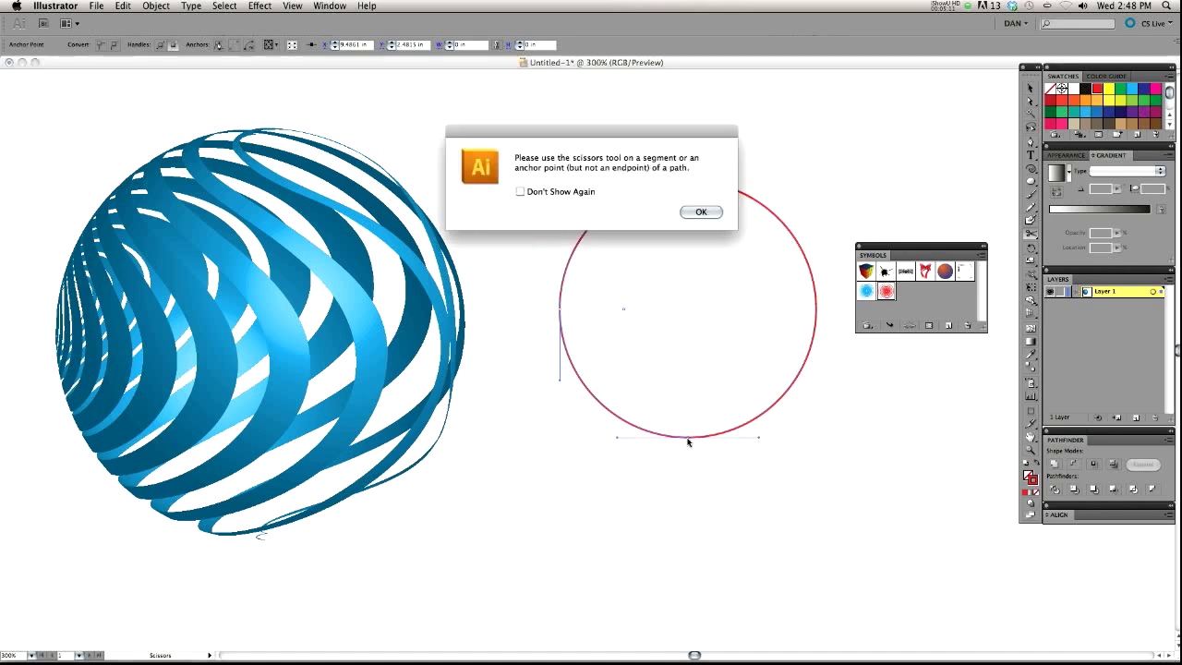
pyautogui.press('Return')
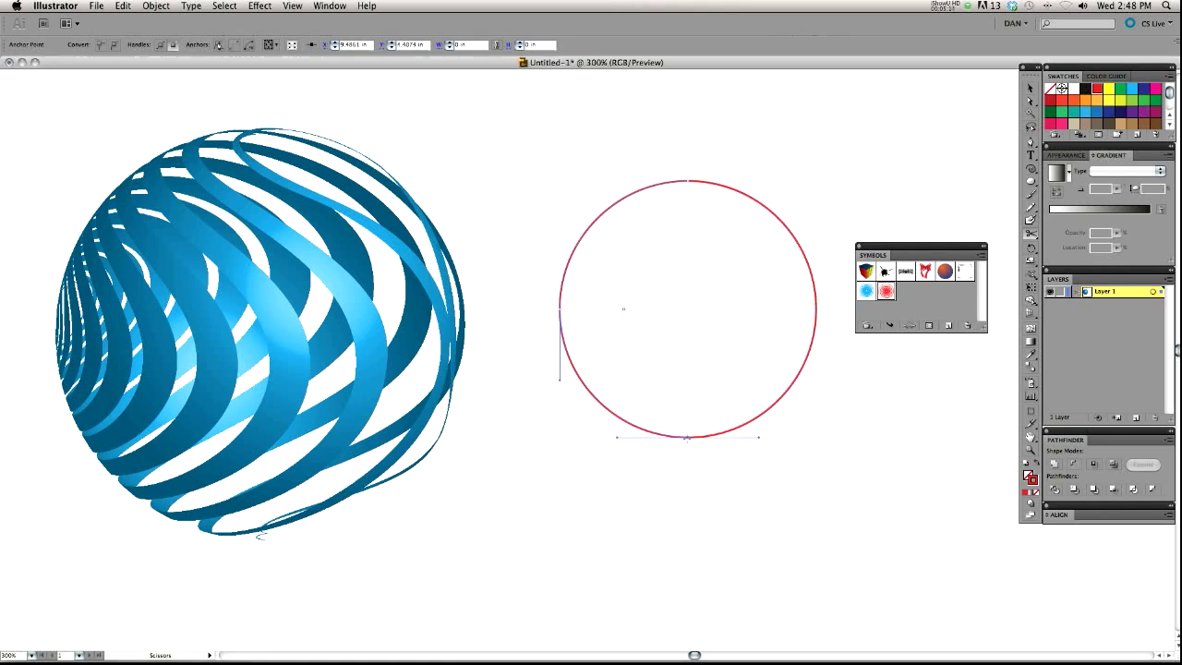
pyautogui.click(687, 436)
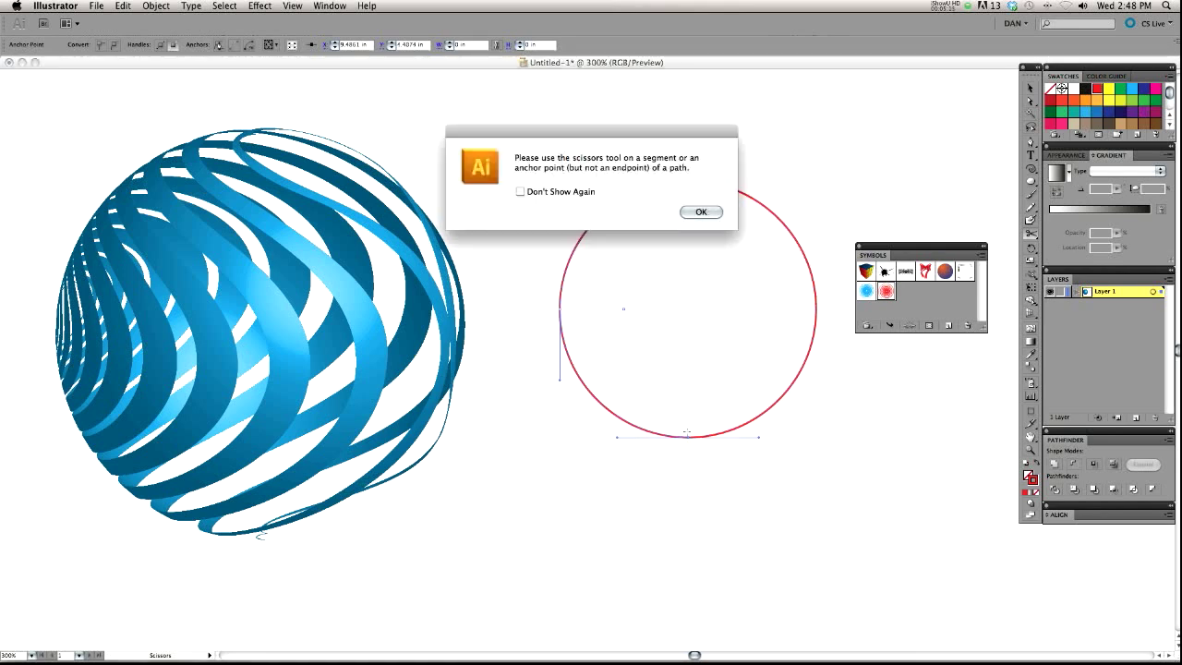
pyautogui.click(700, 212)
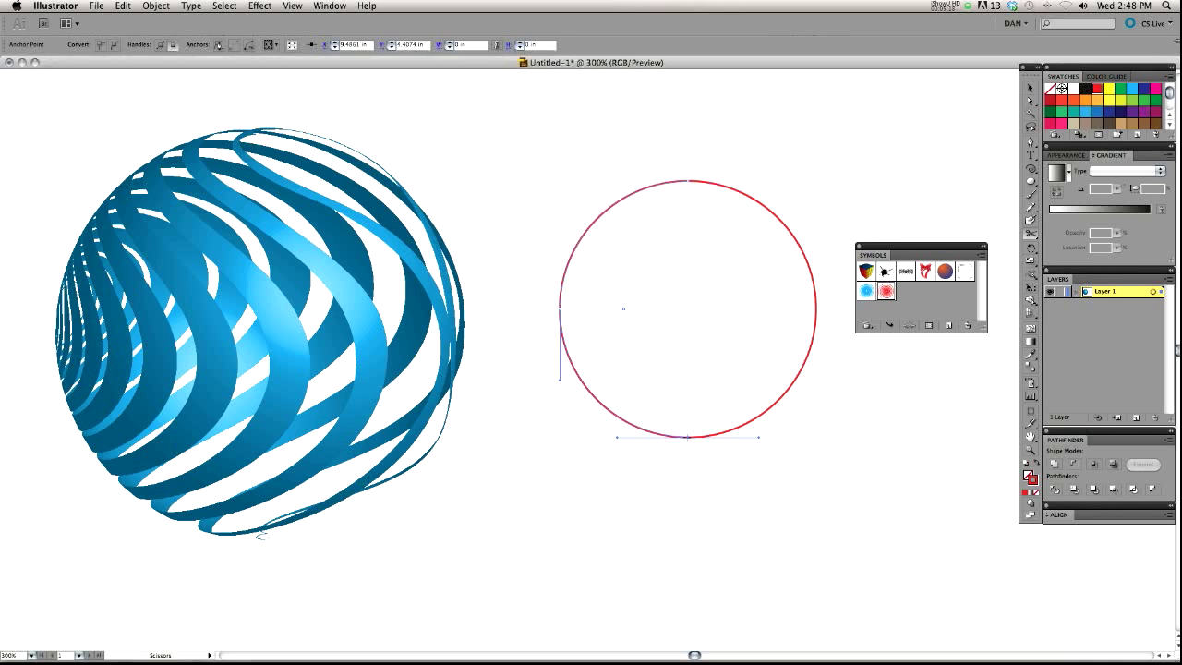
pyautogui.click(687, 438)
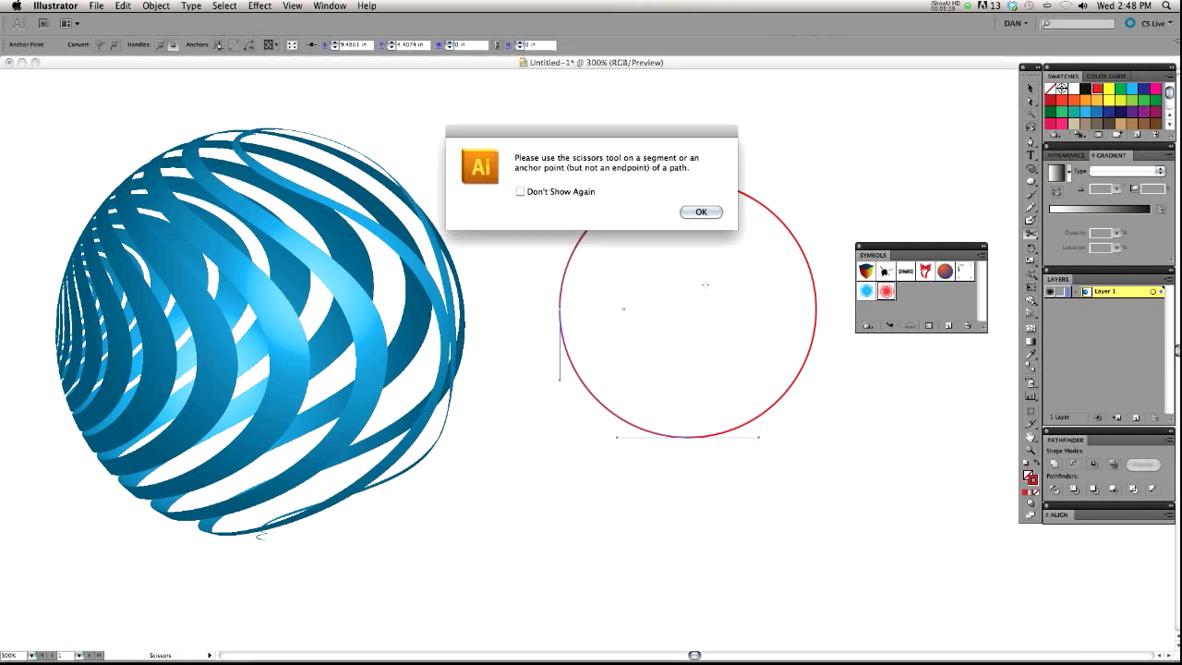
pyautogui.click(695, 211)
# Pull away the circle's left half and delete it.
pyautogui.press('v')
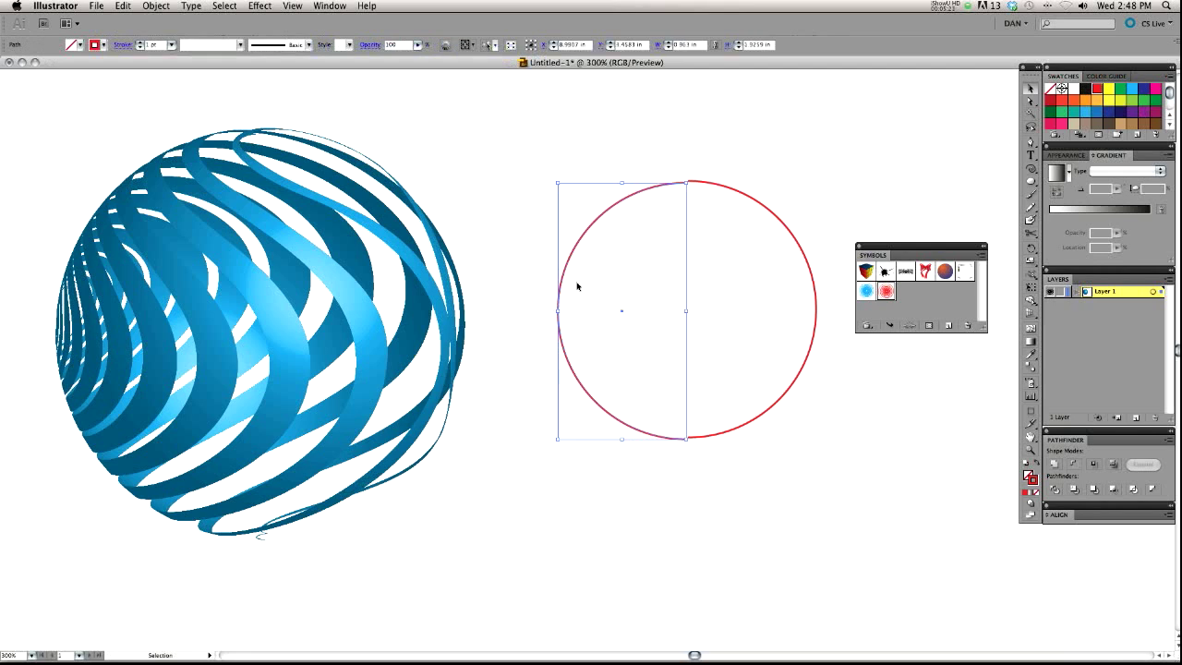
pyautogui.moveTo(585, 233); pyautogui.dragTo(530, 263)
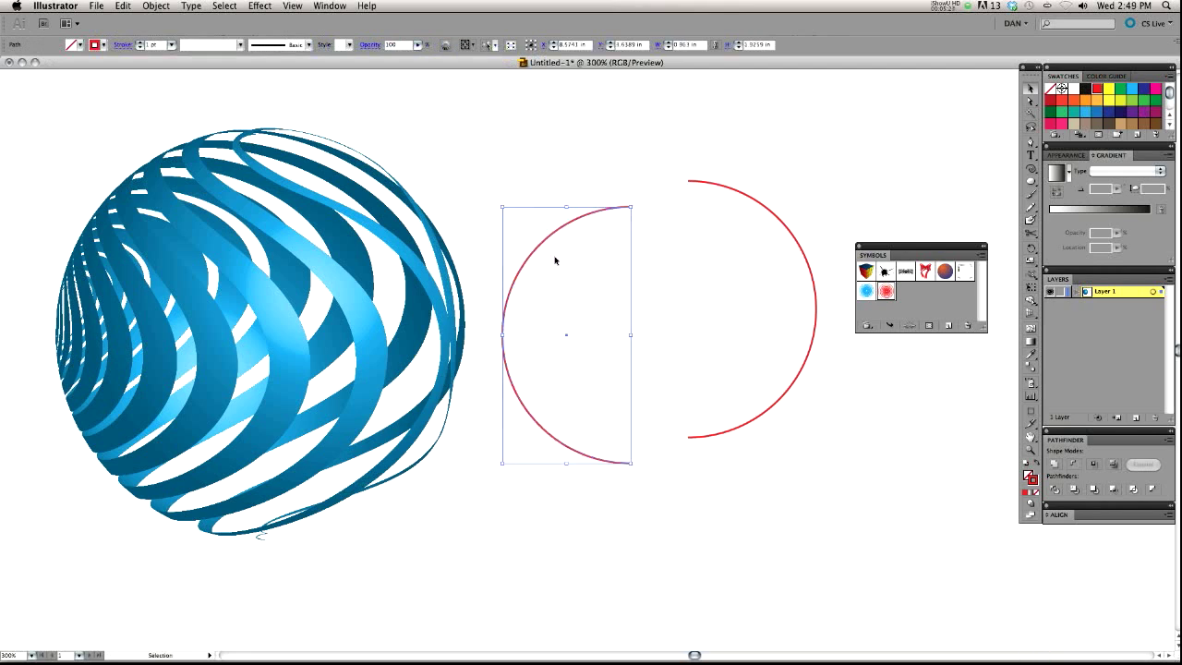
pyautogui.press('Delete')
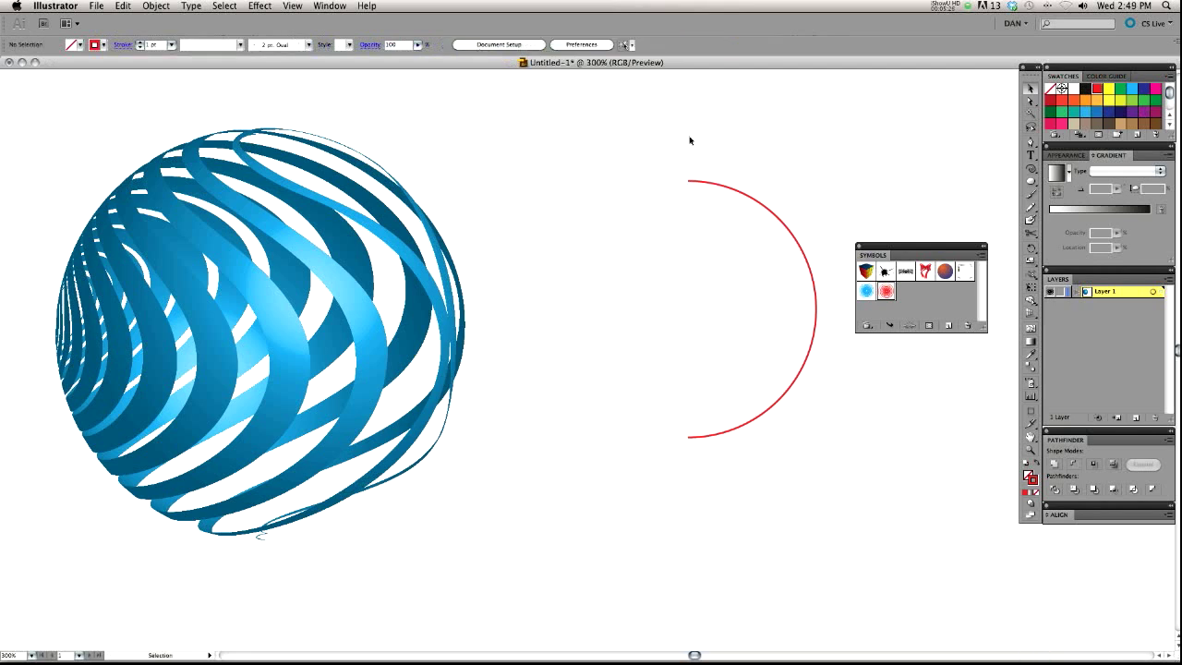
# Apply Effect > 3D > Revolve to the right half-circle with Preview enabled.
pyautogui.moveTo(639, 141); pyautogui.dragTo(780, 266)
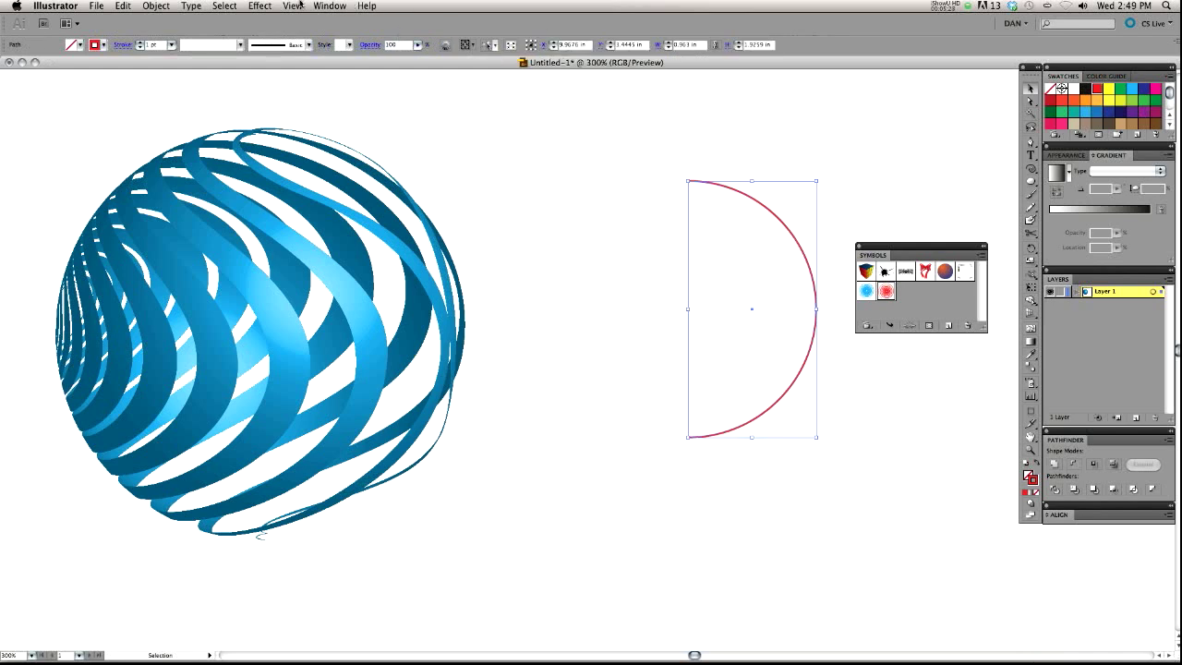
pyautogui.click(327, 6)
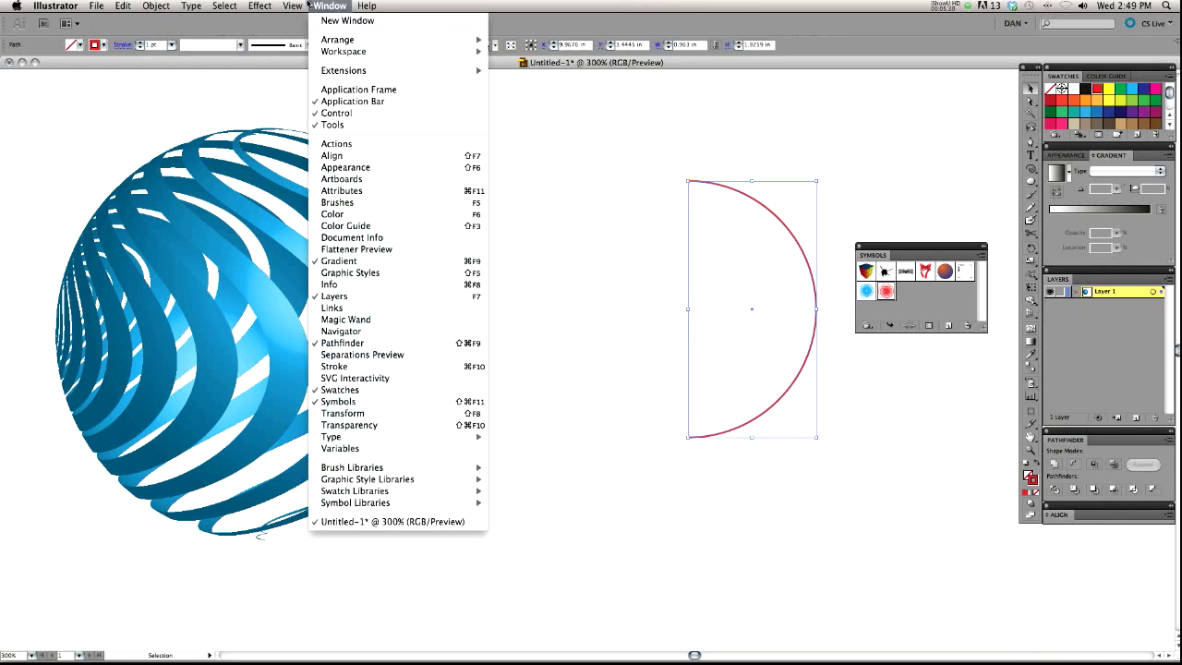
pyautogui.moveTo(267, 5)
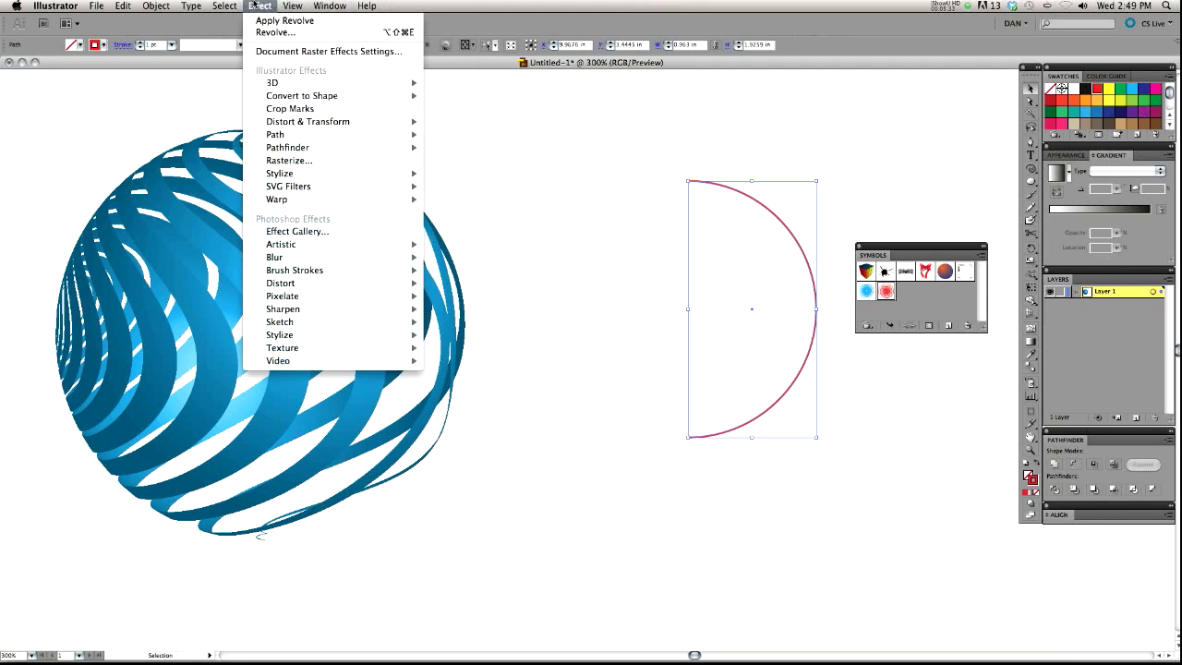
pyautogui.moveTo(367, 85)
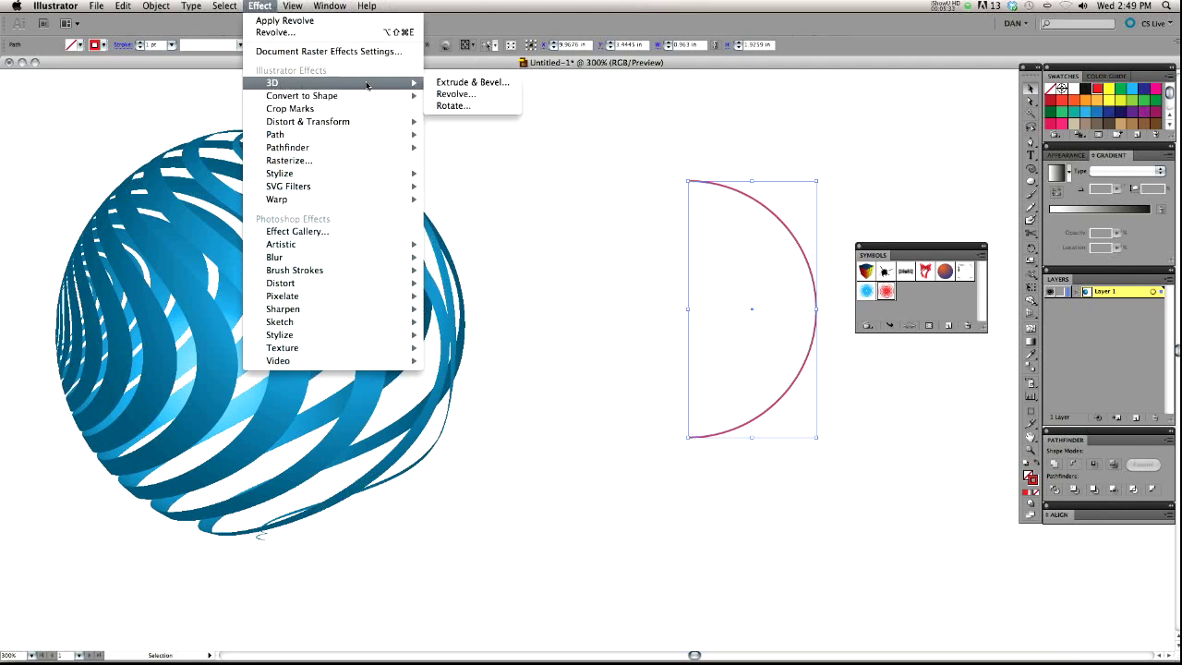
pyautogui.click(479, 96)
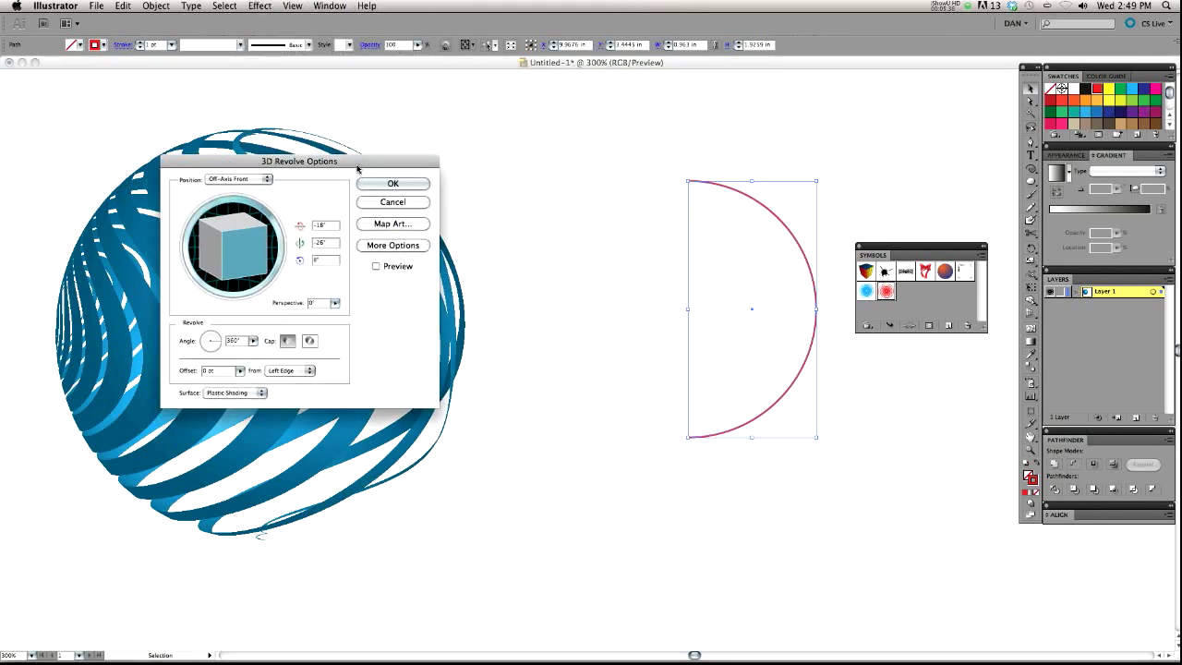
pyautogui.moveTo(357, 168); pyautogui.dragTo(579, 172)
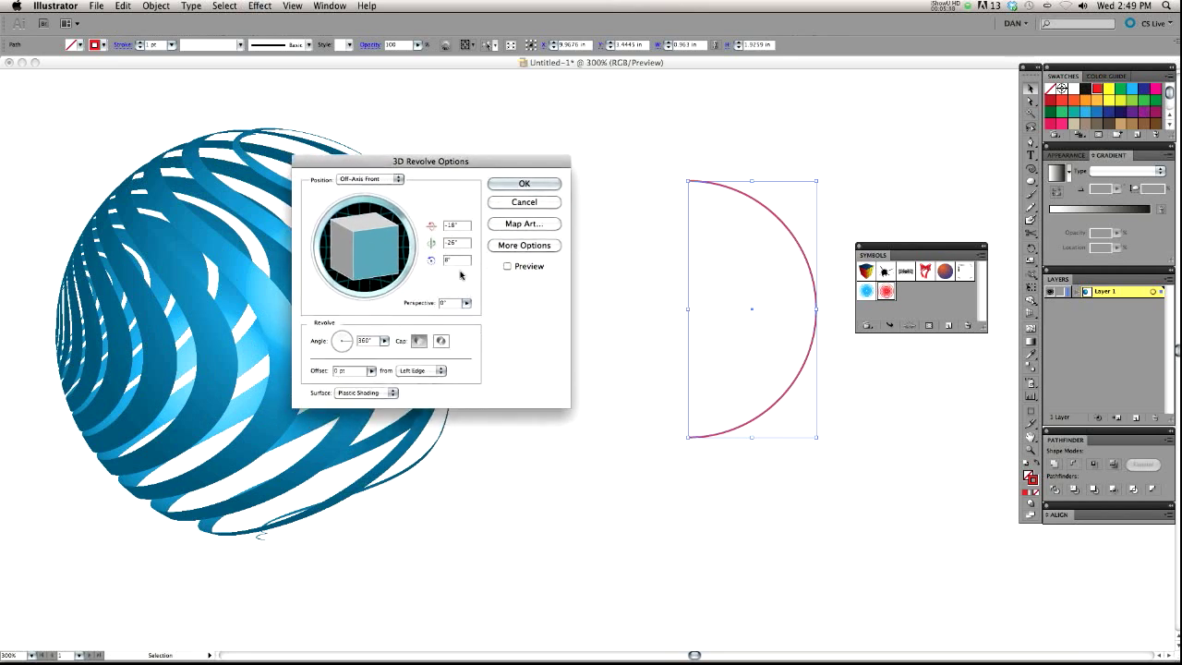
pyautogui.click(507, 266)
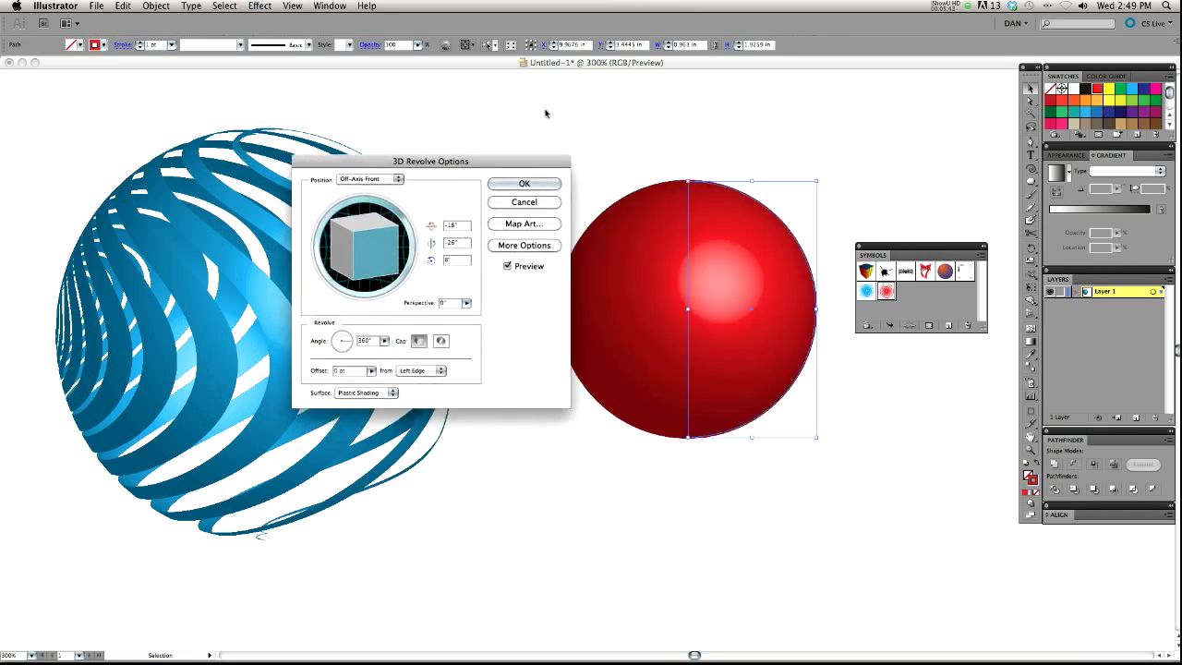
pyautogui.moveTo(485, 163); pyautogui.dragTo(450, 196)
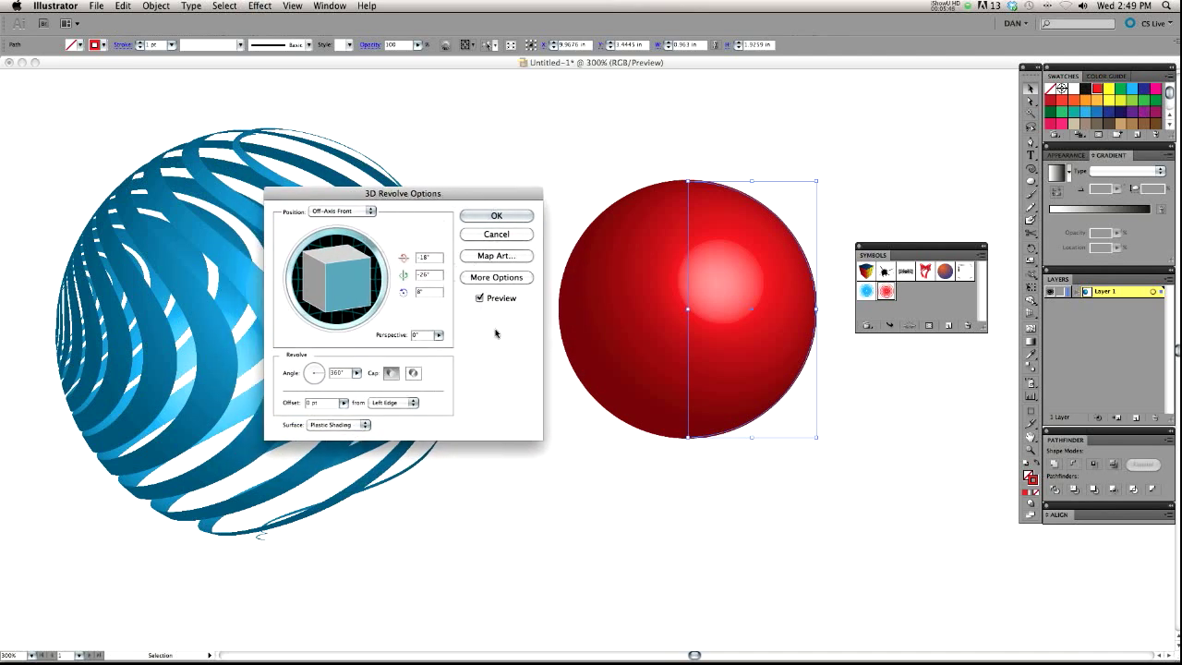
# In Map Art, choose the red spiral symbol and Scale to Fit the surface.
pyautogui.click(495, 255)
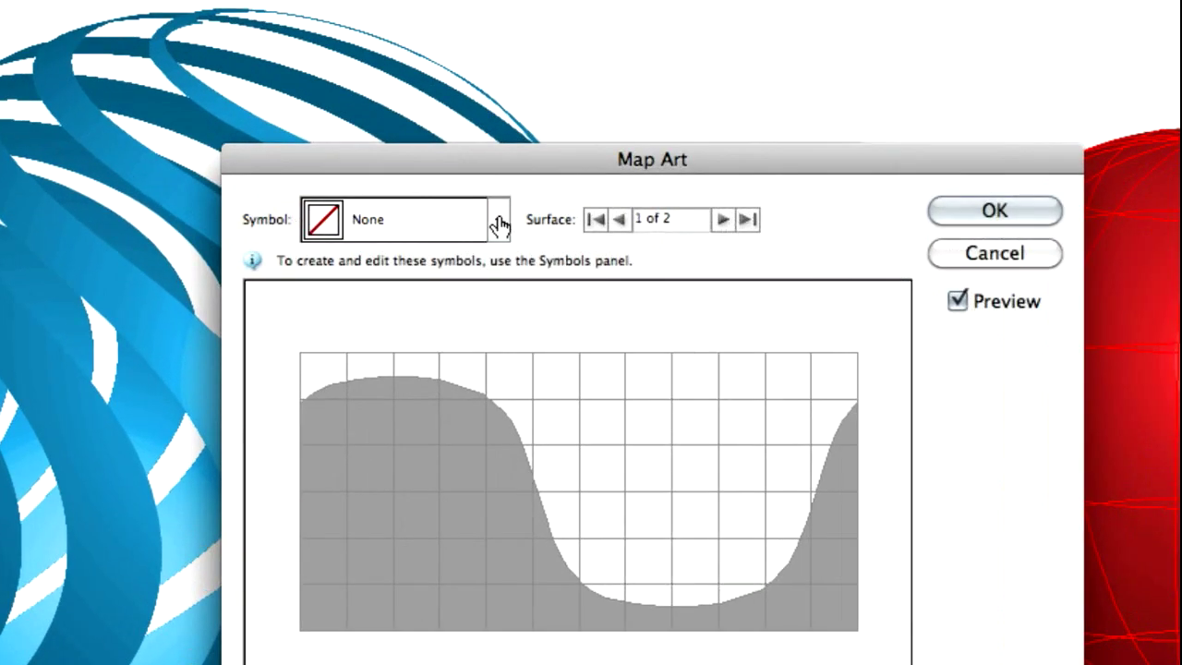
pyautogui.click(383, 217)
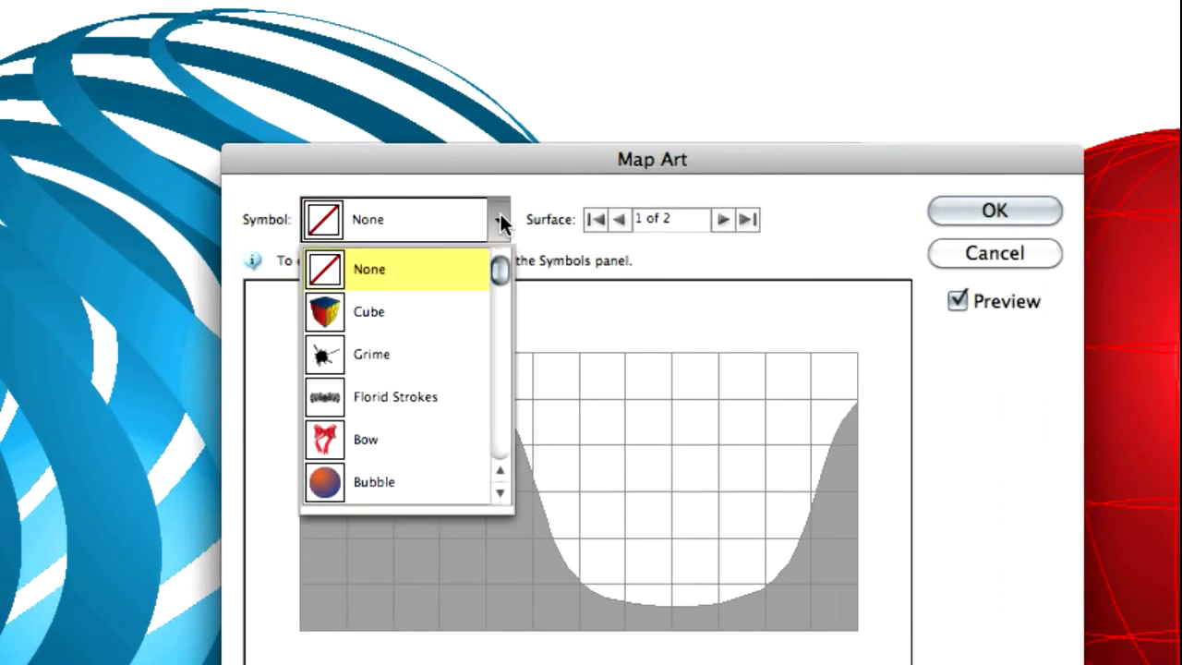
pyautogui.scroll(-3, 429, 351)
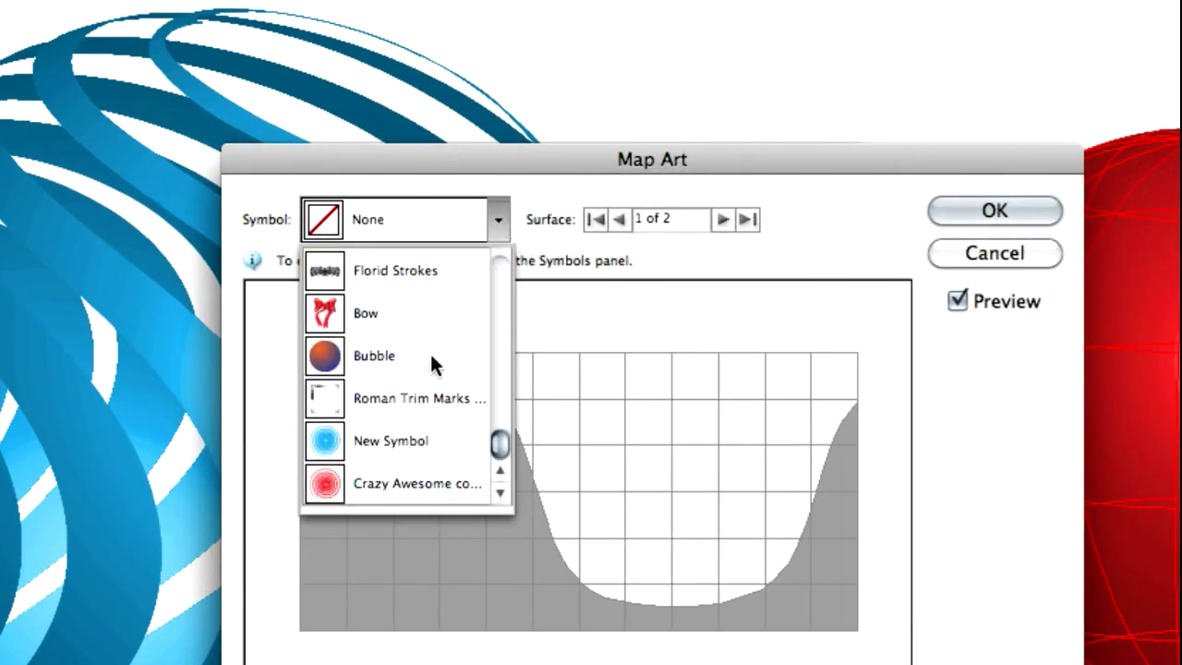
pyautogui.click(413, 483)
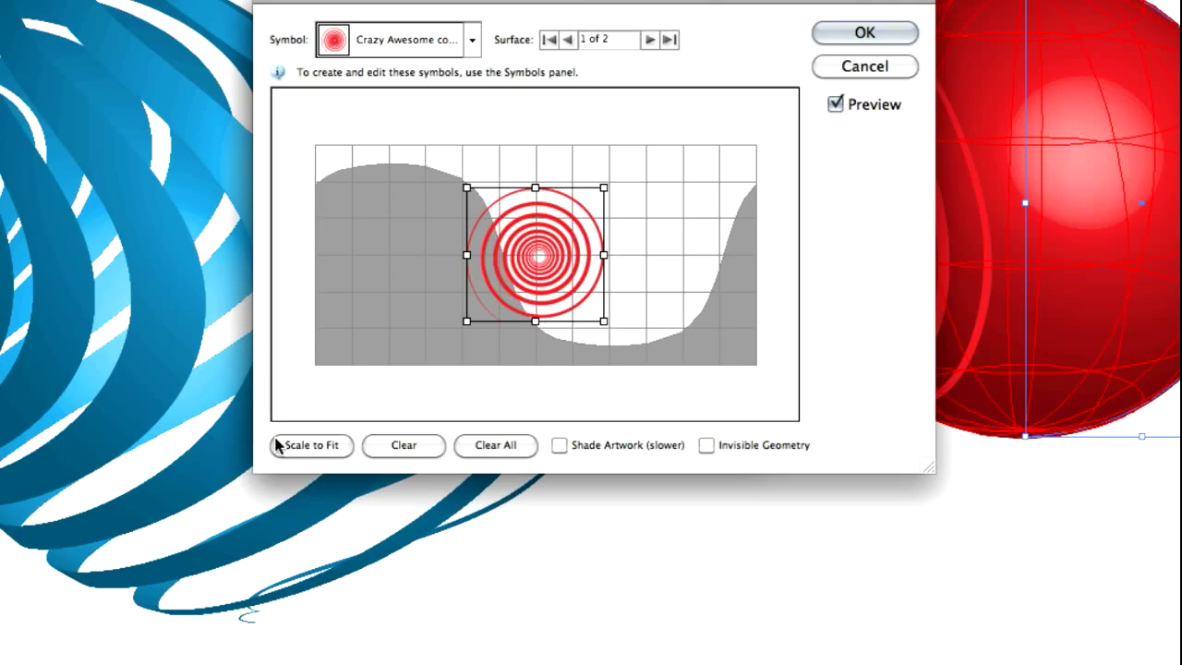
pyautogui.click(299, 440)
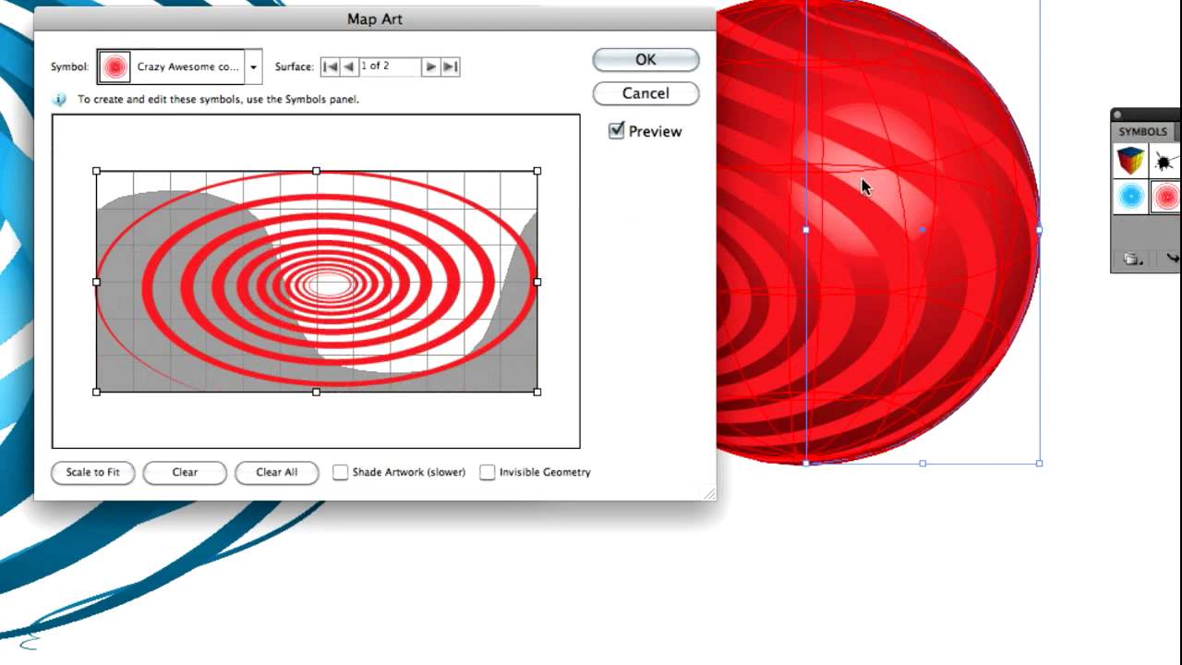
# Enable Invisible Geometry and Shade Artwork, then confirm the mapping.
pyautogui.moveTo(413, 29); pyautogui.dragTo(434, 65)
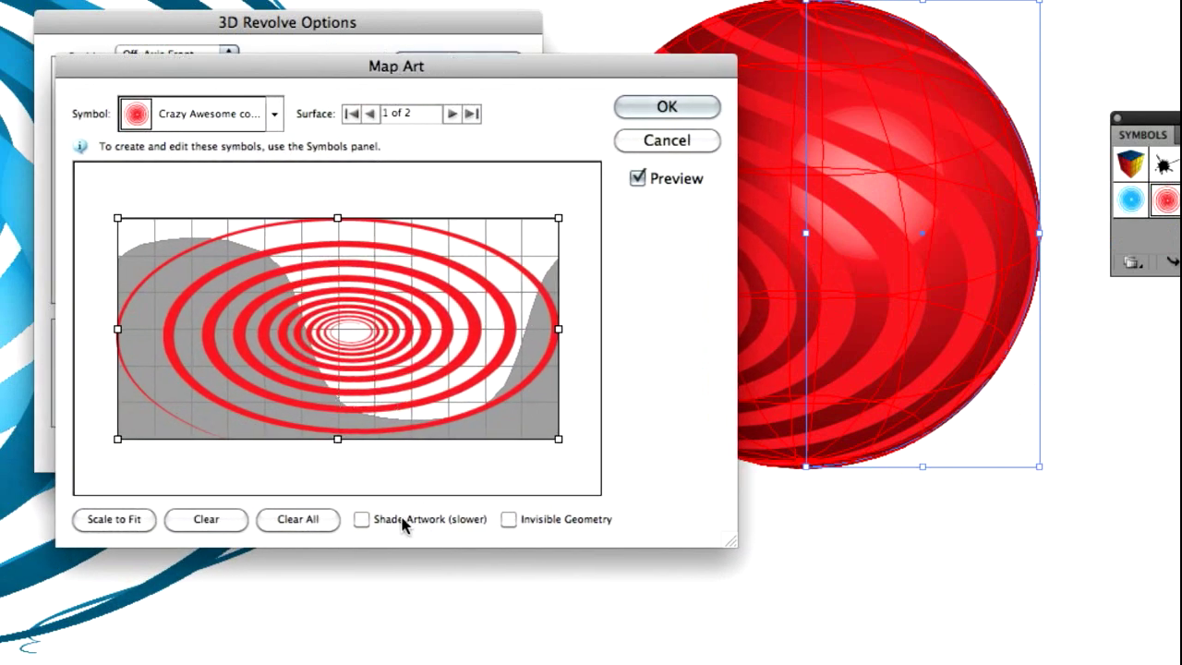
pyautogui.click(509, 519)
pyautogui.moveTo(502, 72); pyautogui.dragTo(467, 74)
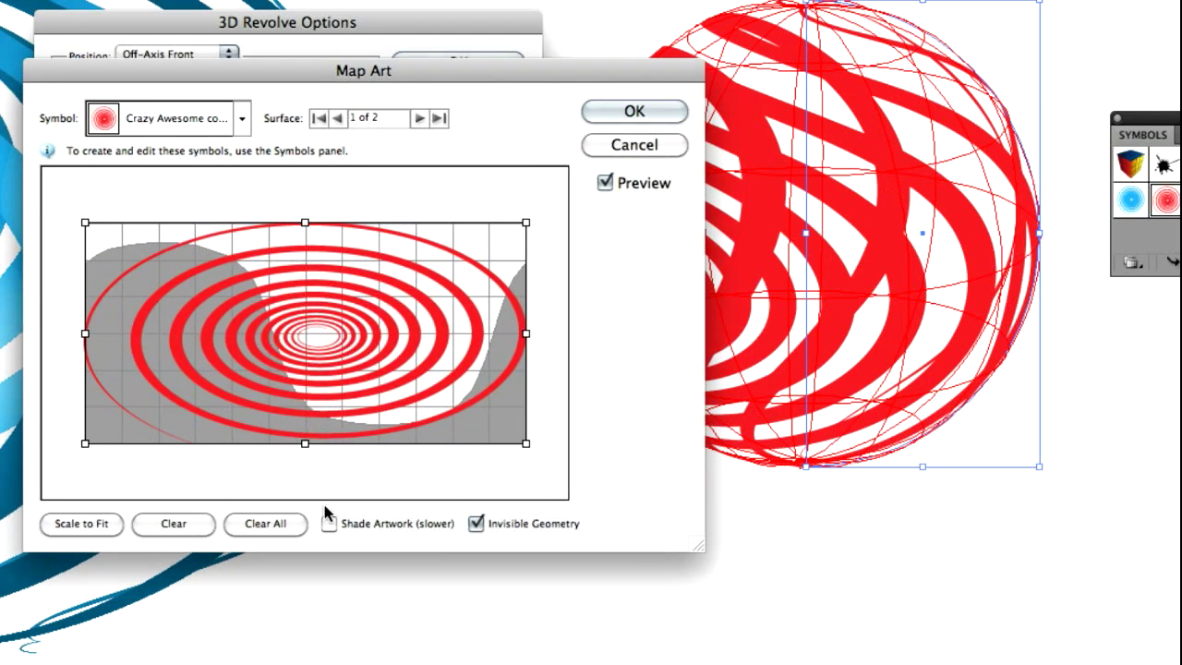
pyautogui.click(328, 524)
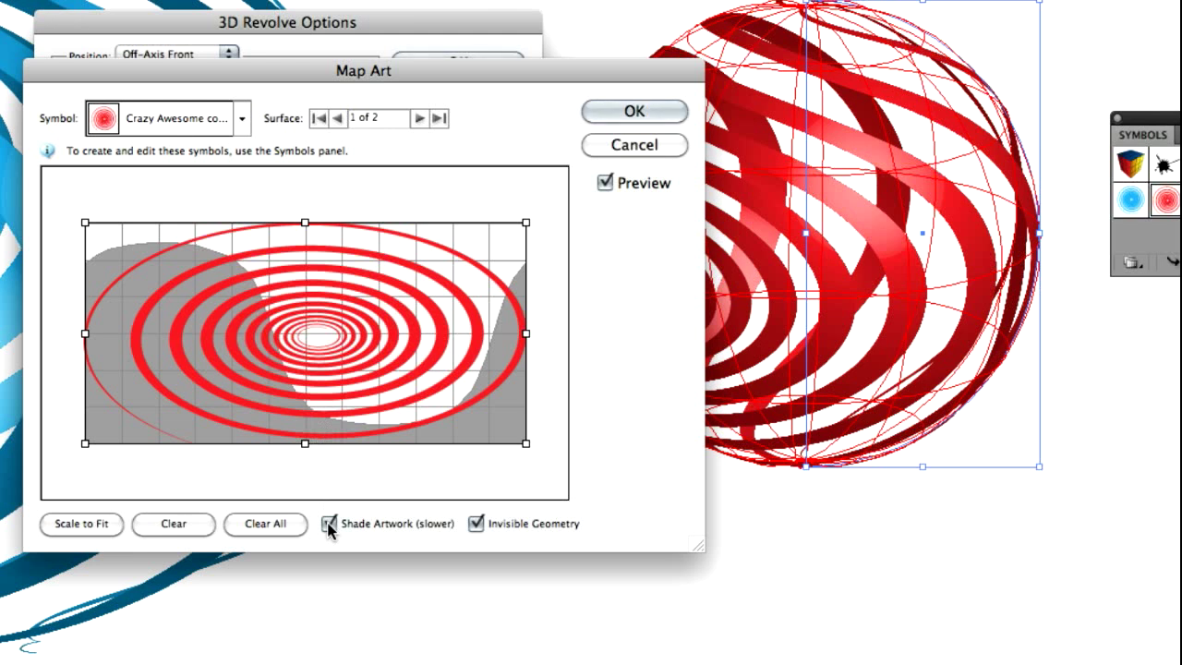
pyautogui.click(628, 113)
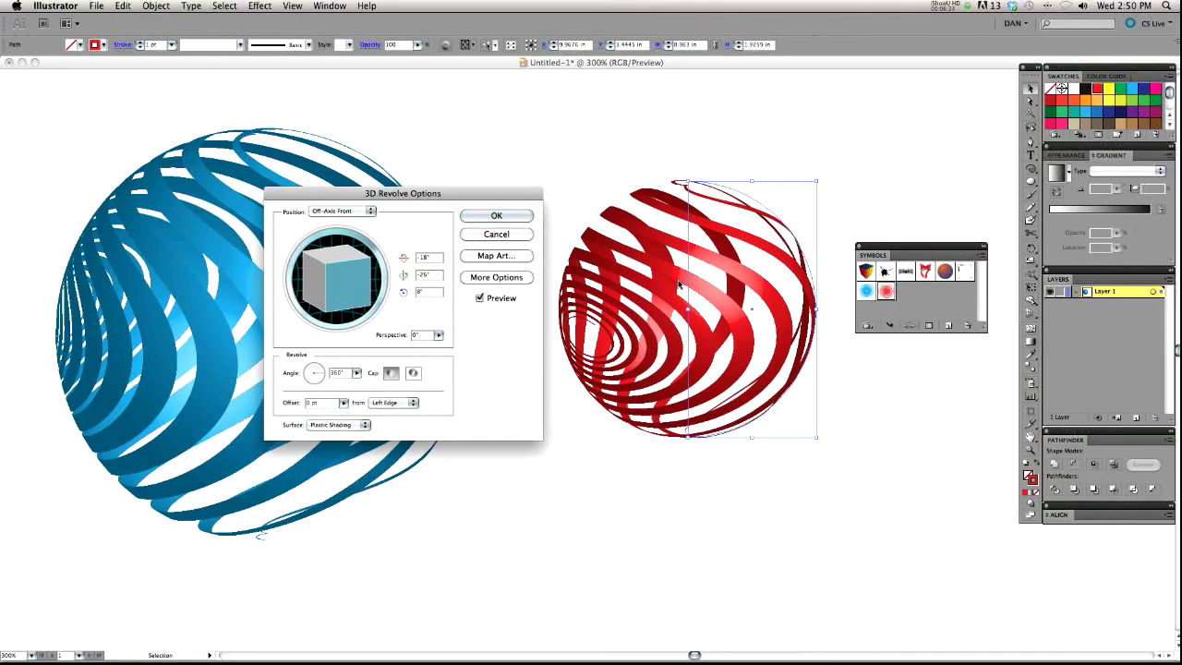
# Drag the track cube to a custom tilt and confirm the 3D Revolve.
pyautogui.moveTo(405, 201); pyautogui.dragTo(370, 248)
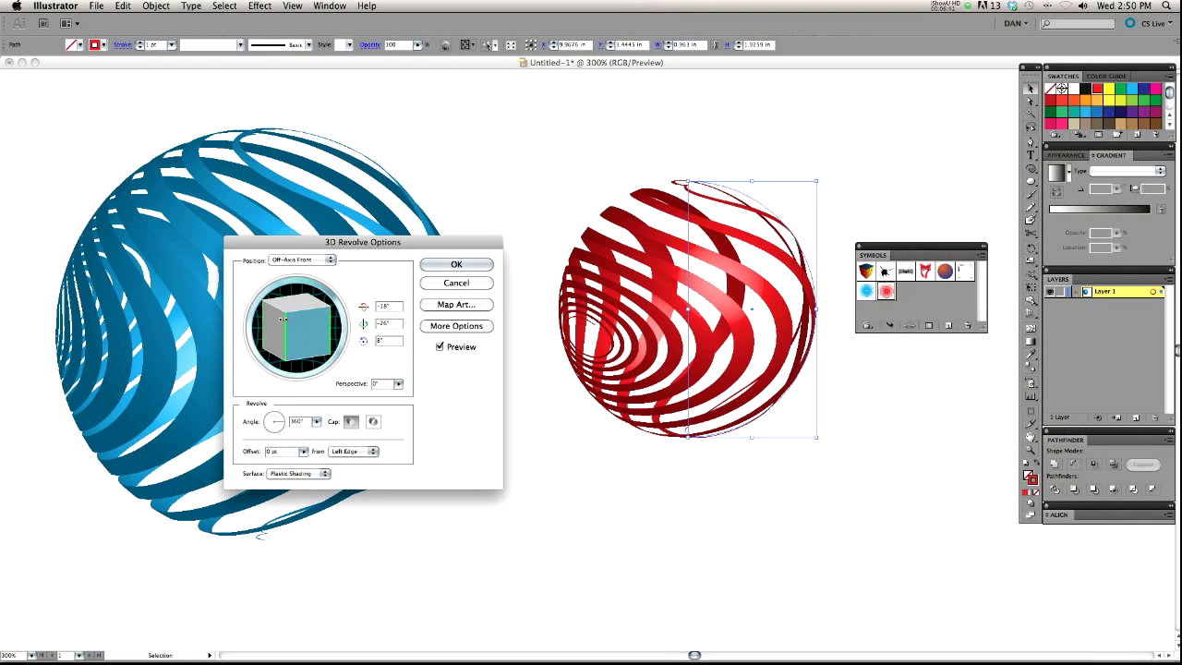
pyautogui.moveTo(301, 325); pyautogui.dragTo(290, 335)
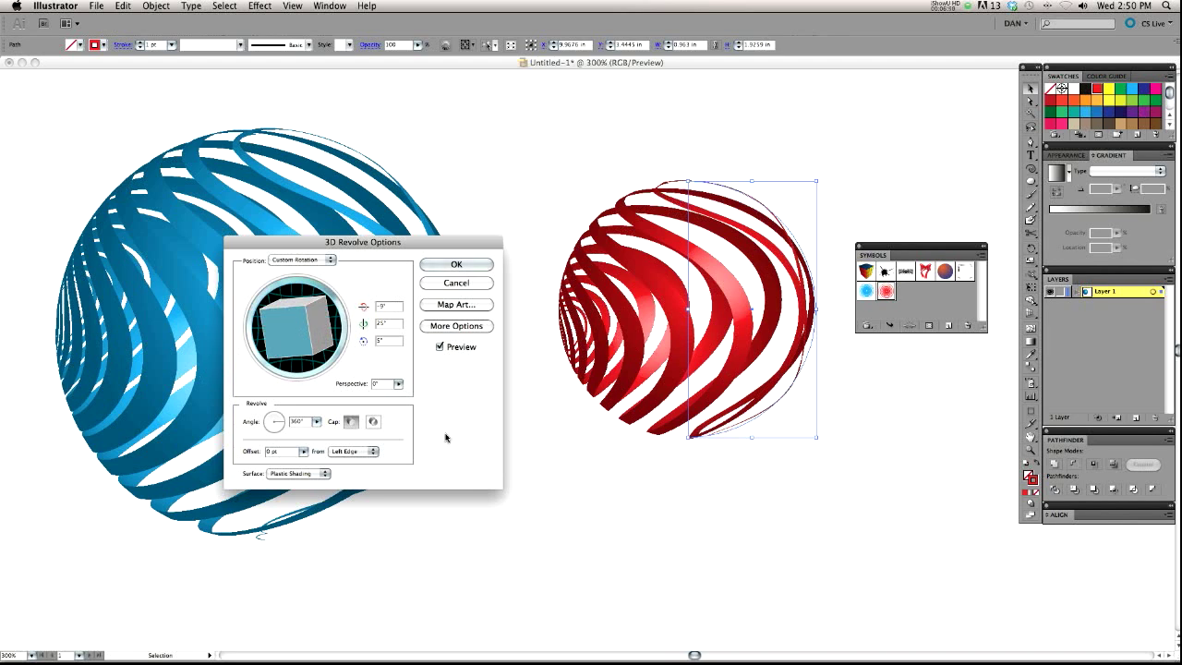
pyautogui.click(454, 266)
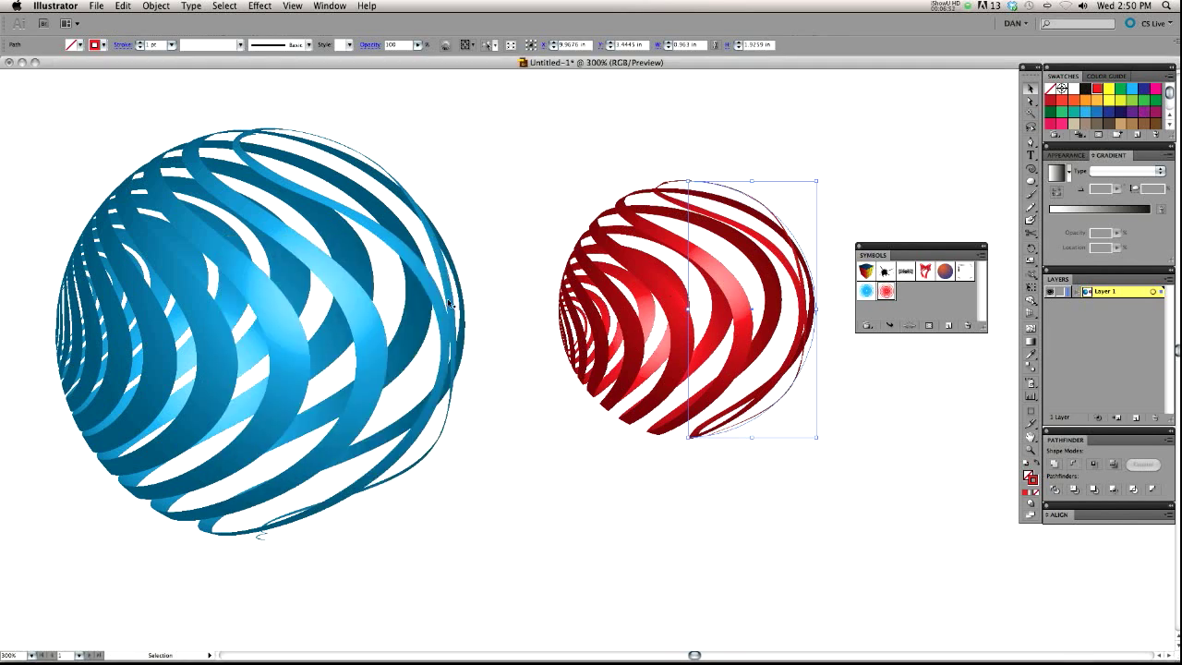
# Experiment with scaling the red sphere, undoing the stretches that distort it out of round.
pyautogui.click(555, 480)
pyautogui.moveTo(517, 507); pyautogui.dragTo(531, 350)
pyautogui.press('super+minus')
pyautogui.press('s')
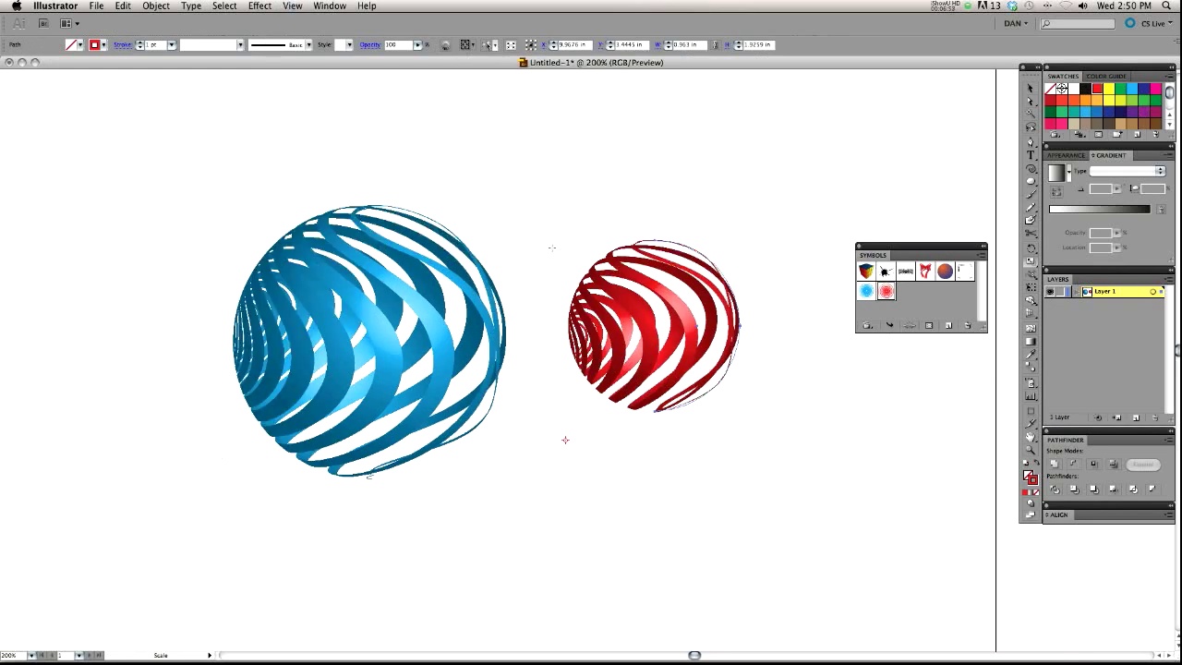
pyautogui.moveTo(531, 219); pyautogui.dragTo(502, 203)
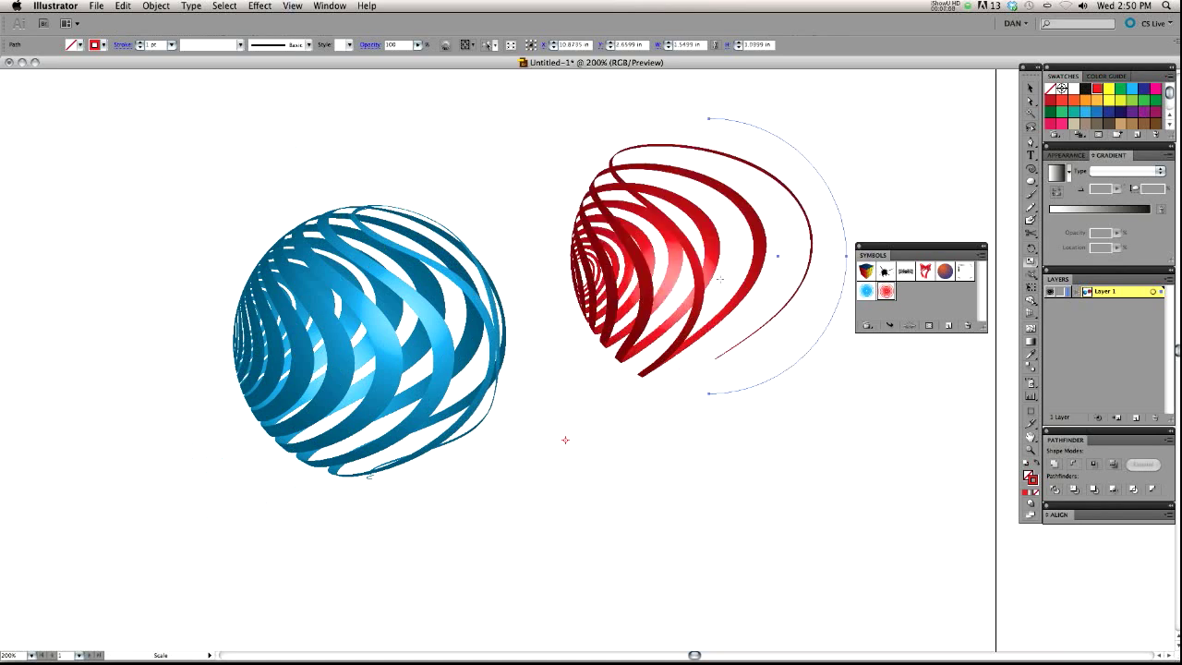
pyautogui.press('super+z')
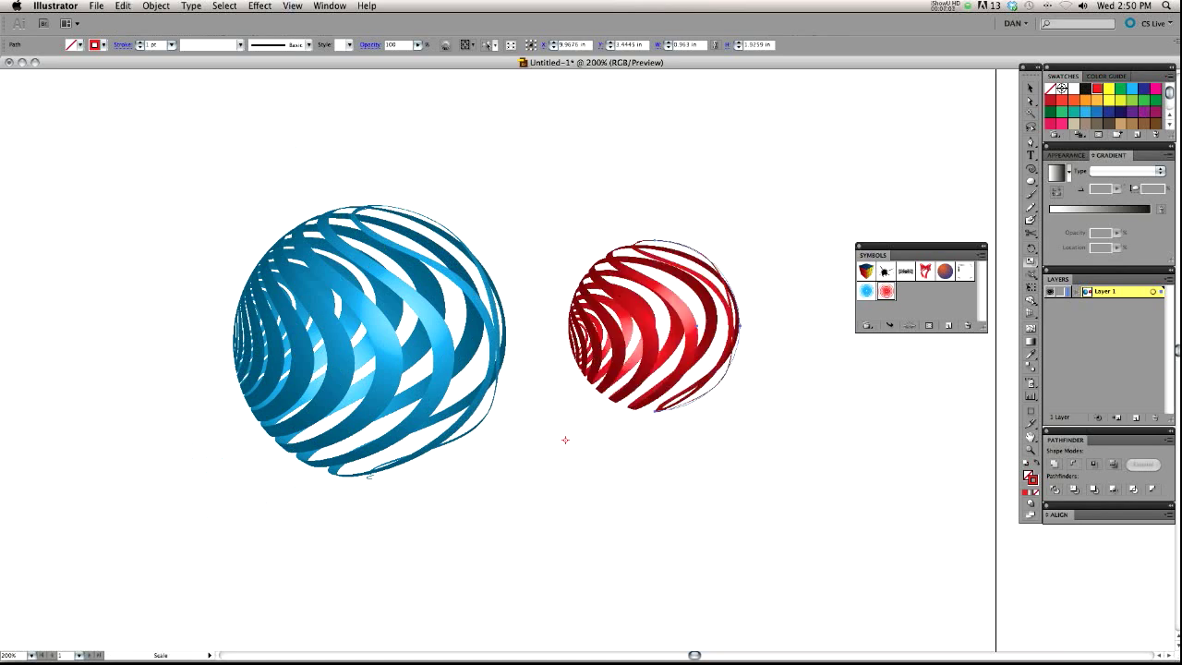
pyautogui.moveTo(565, 440); pyautogui.dragTo(647, 351)
pyautogui.press('v')
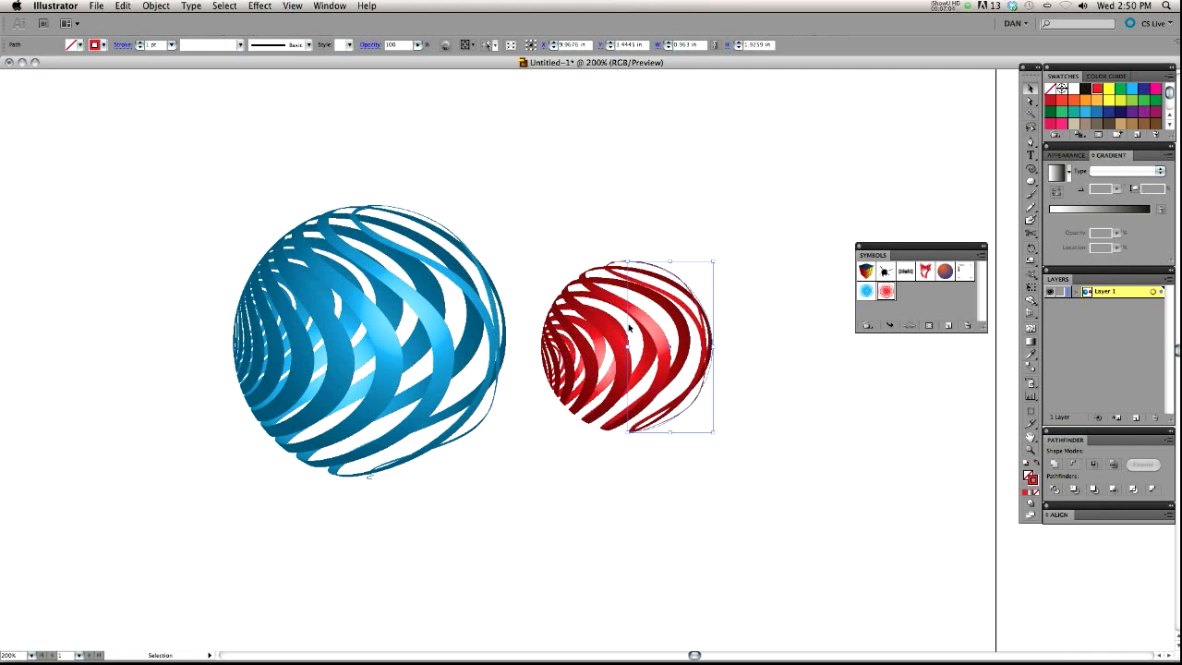
pyautogui.press('s')
pyautogui.moveTo(508, 257); pyautogui.dragTo(490, 237)
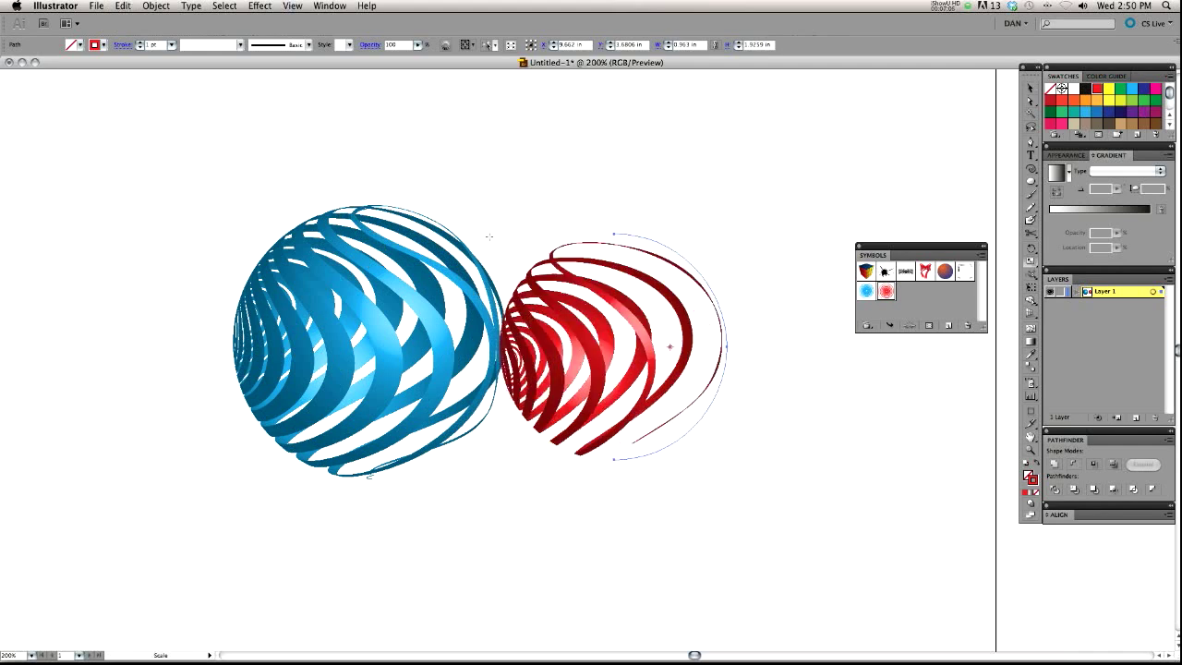
pyautogui.moveTo(659, 112); pyautogui.dragTo(691, 279)
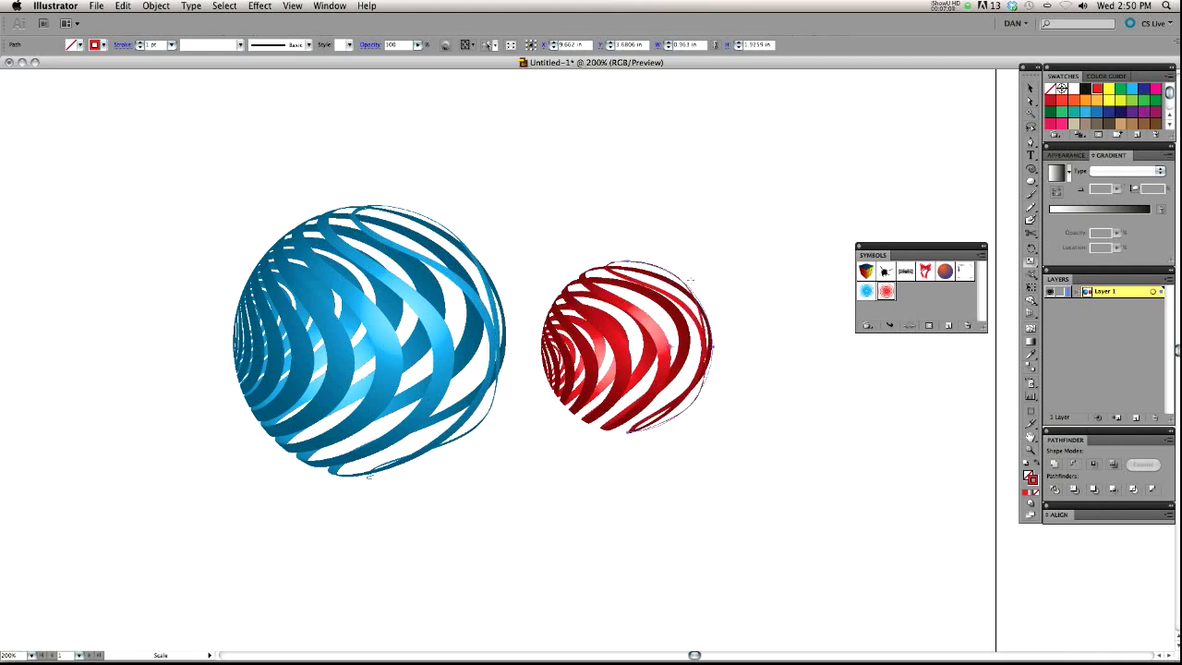
pyautogui.press('v')
pyautogui.press('a')
# Expand the red sphere's 3D appearance into editable artwork with Object > Expand Appearance.
pyautogui.press('super+equal')
pyautogui.press('v')
pyautogui.moveTo(607, 355); pyautogui.dragTo(391, 358)
pyautogui.click(154, 5)
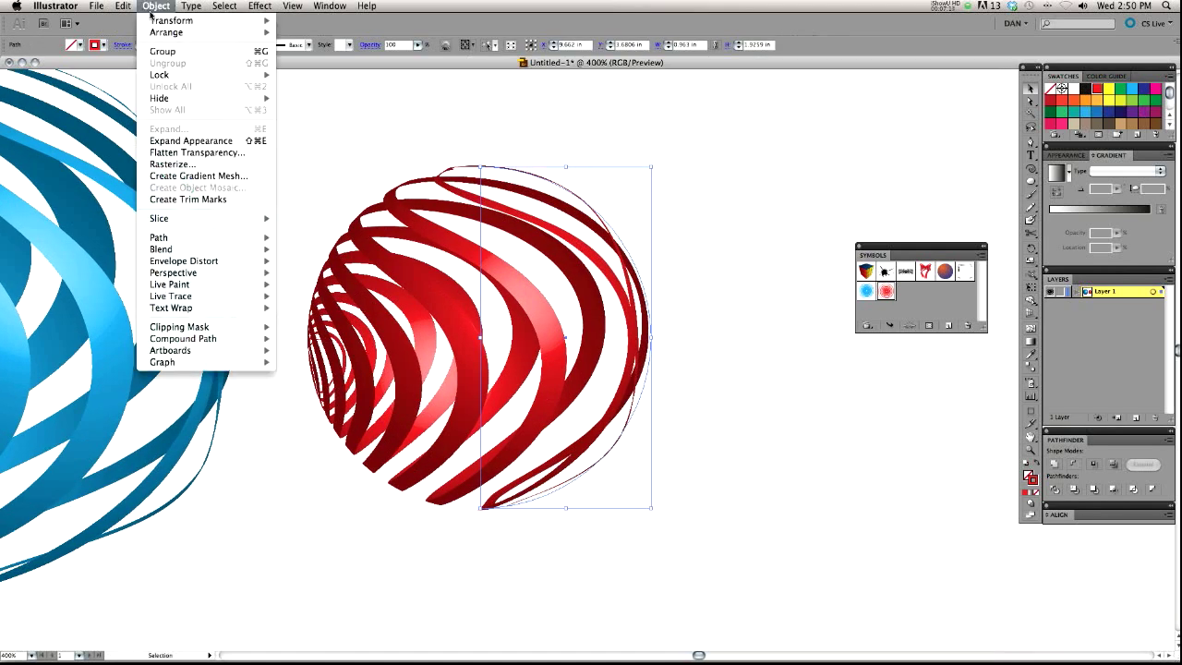
pyautogui.click(193, 140)
# Scale the expanded red sphere up to roughly the blue sphere's size.
pyautogui.press('s')
pyautogui.moveTo(724, 237); pyautogui.dragTo(783, 147)
pyautogui.moveTo(736, 192); pyautogui.dragTo(739, 197)
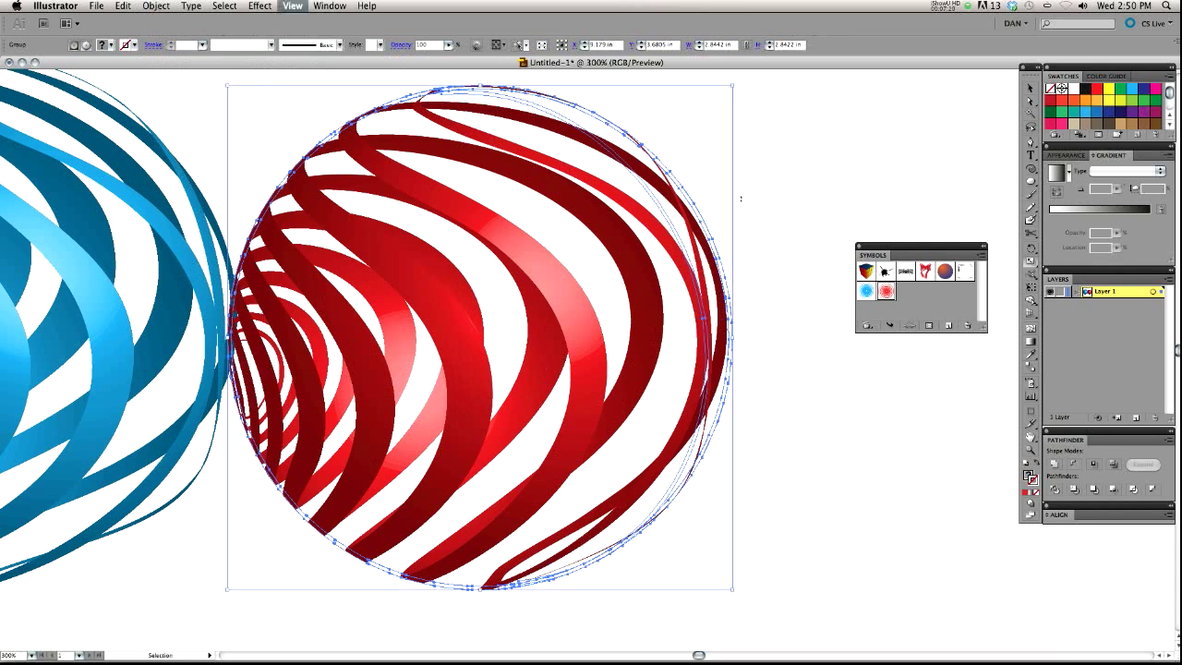
pyautogui.press('super+minus')
pyautogui.press('super+minus')
pyautogui.press('super+minus')
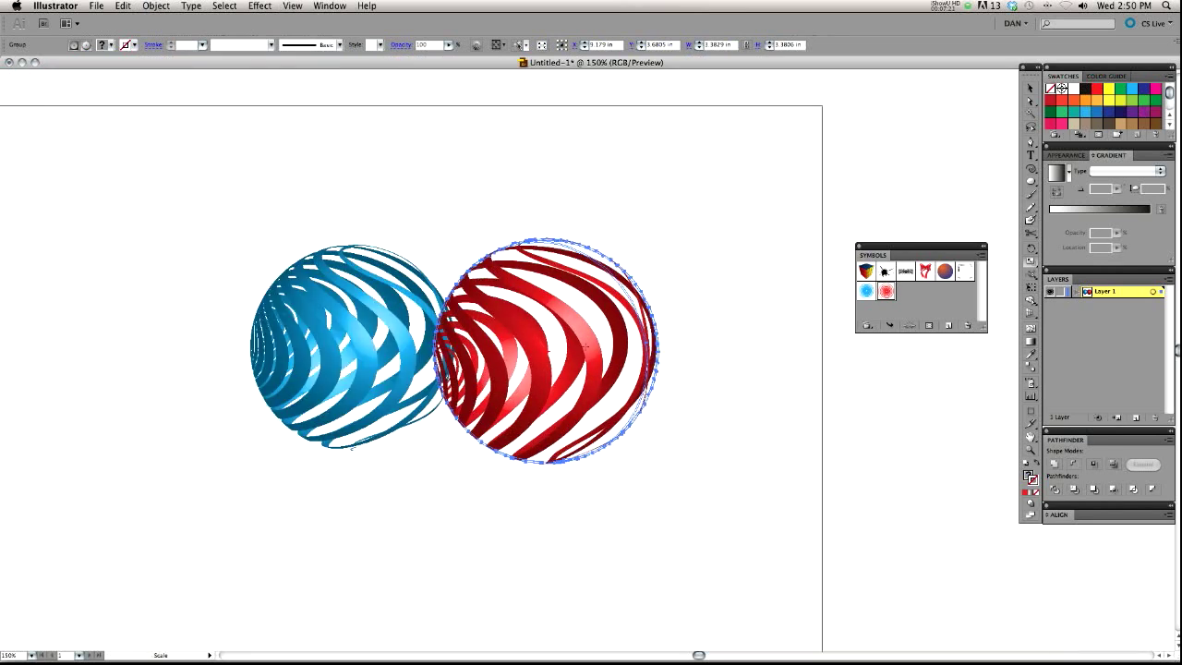
# Drag the red sphere over the blue one and set both spheres' opacity to 49%.
pyautogui.moveTo(589, 355); pyautogui.dragTo(496, 337)
pyautogui.click(418, 45)
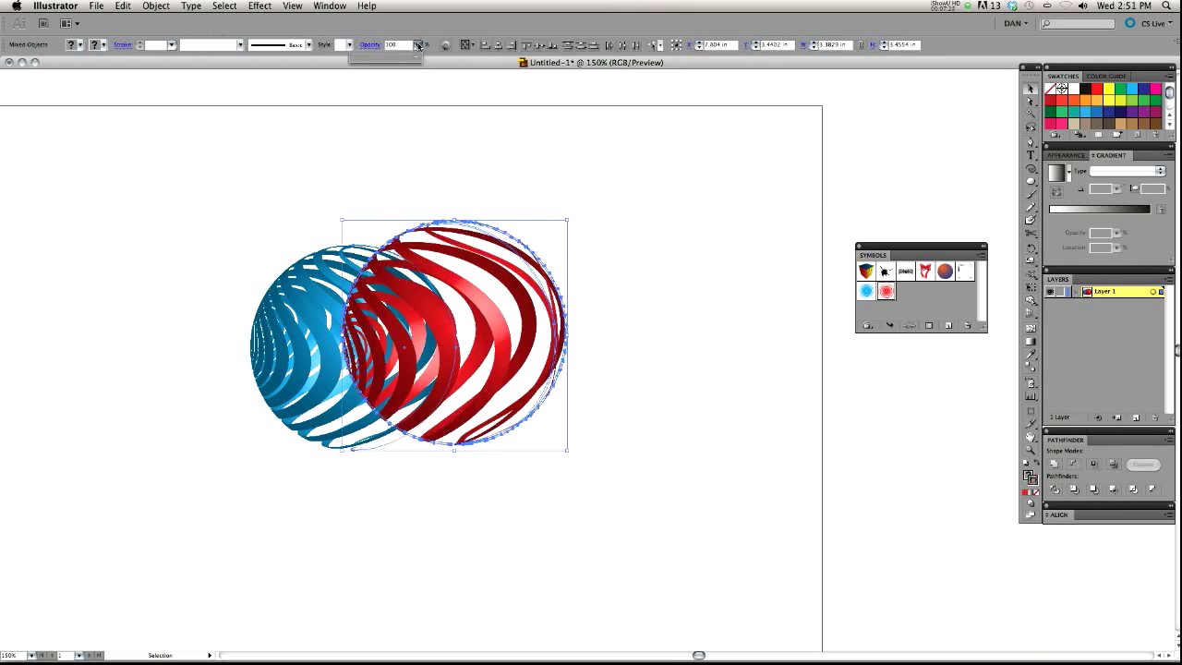
pyautogui.click(384, 58)
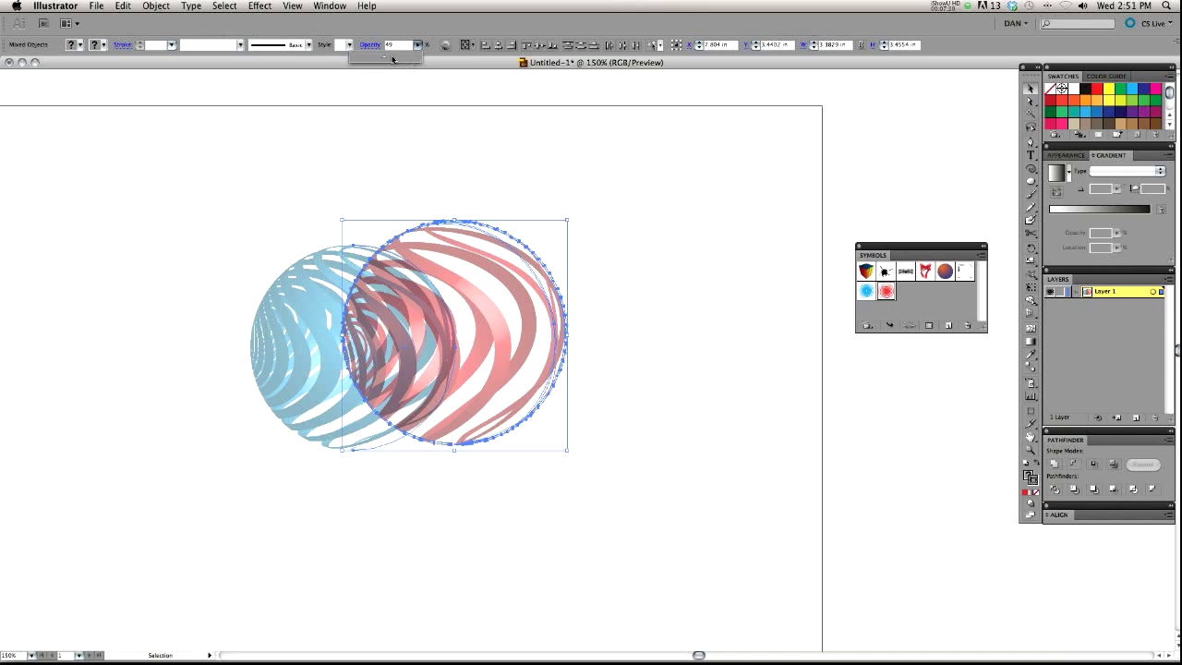
pyautogui.click(344, 201)
pyautogui.click(303, 167)
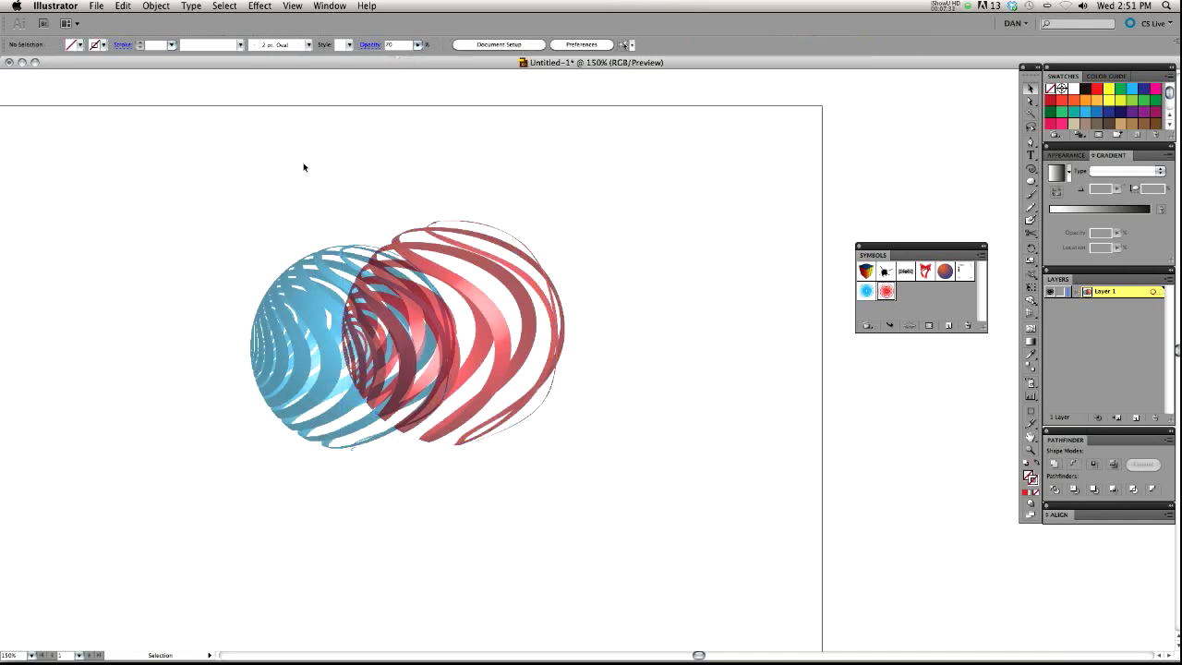
# Zoom in and pan across the overlapping spheres to inspect where the bands cross.
pyautogui.press('super+equal')
pyautogui.press('super+equal')
pyautogui.press('super+equal')
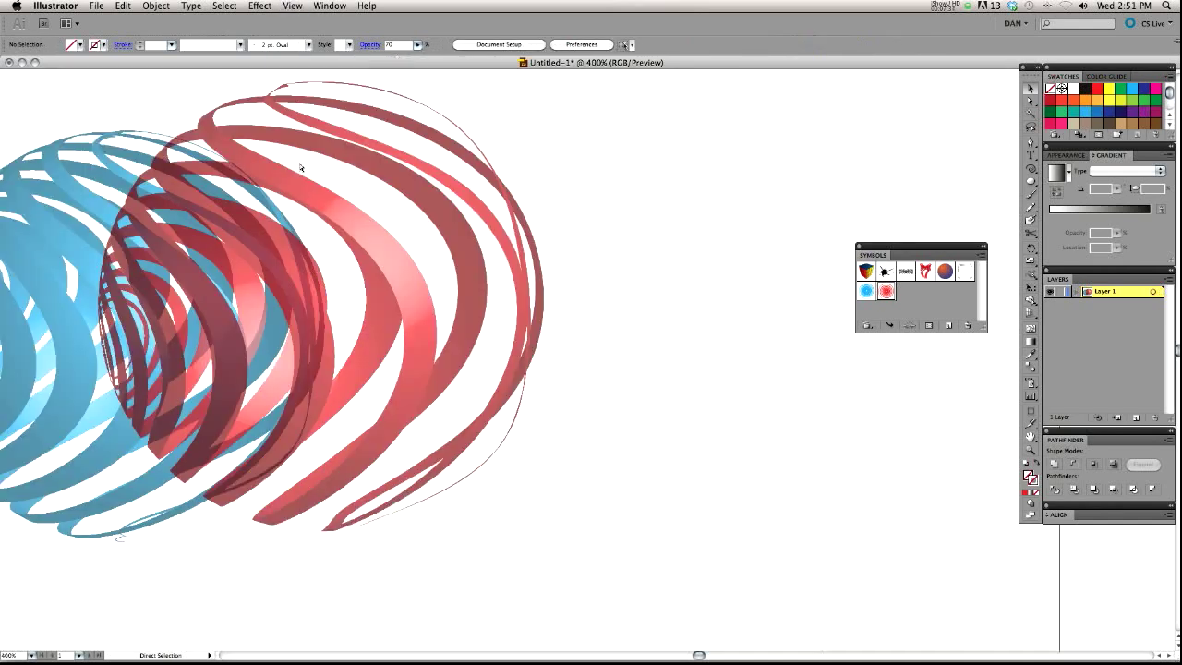
pyautogui.moveTo(365, 363); pyautogui.dragTo(815, 409)
pyautogui.moveTo(562, 367); pyautogui.dragTo(760, 450)
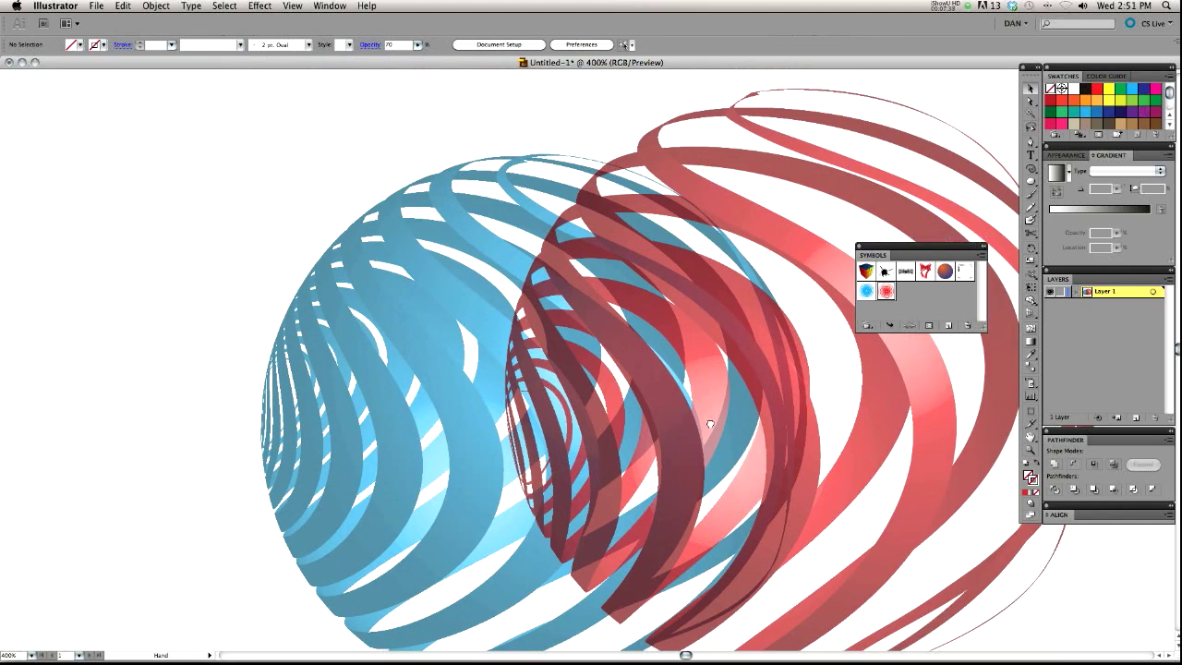
pyautogui.hscroll(5, 671, 407)
pyautogui.scroll(-3, 672, 408)
pyautogui.hscroll(4, 621, 396)
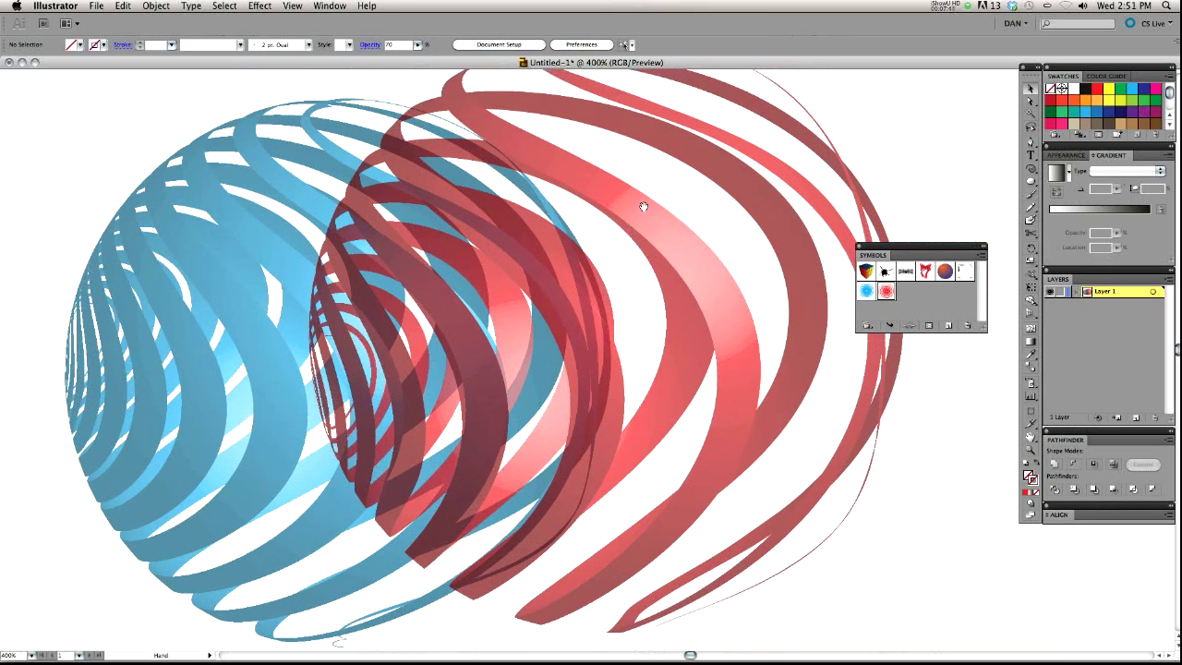
pyautogui.scroll(2, 632, 231)
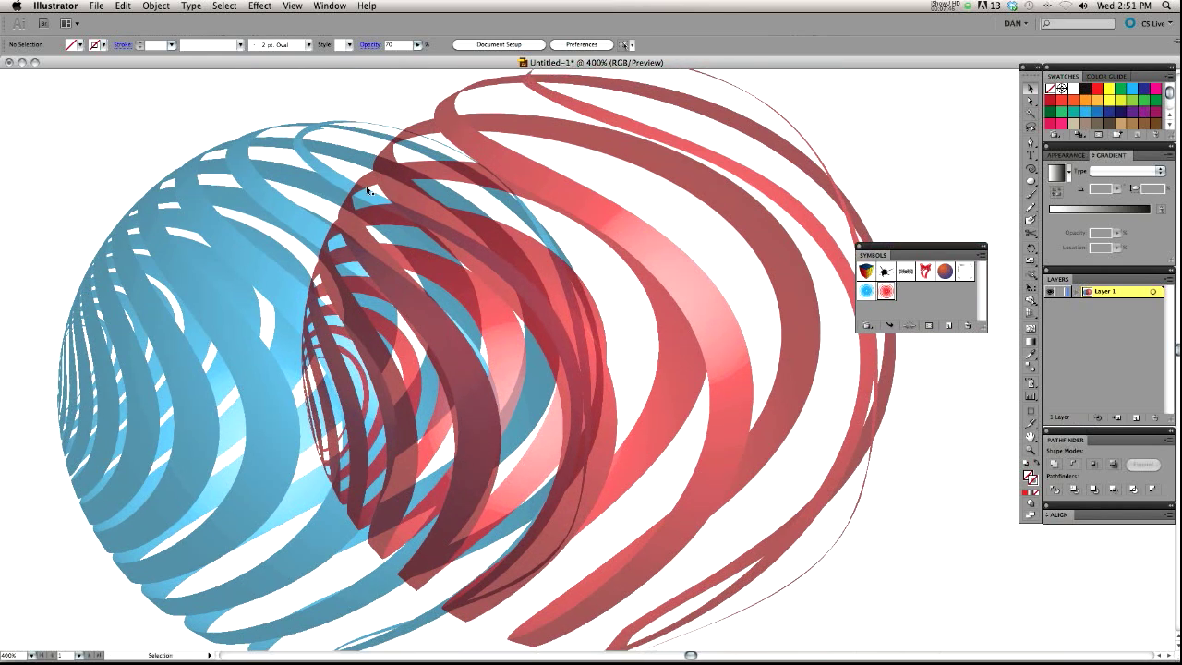